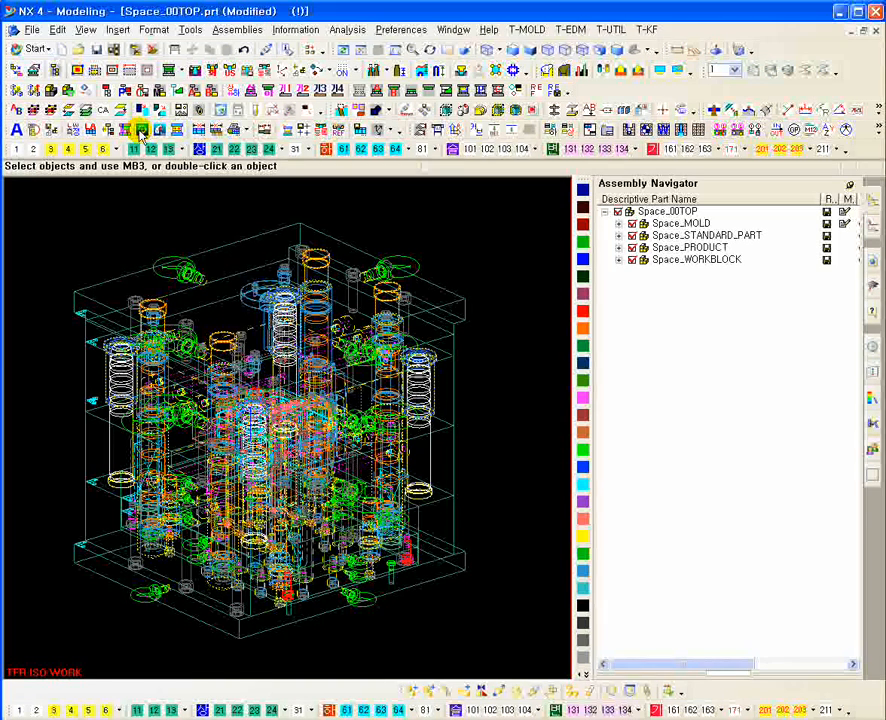
In the top view, draw a 10 mm wire hole circle by position input, between the right-hand eyebolt and the two small circles
left_click(142, 129)
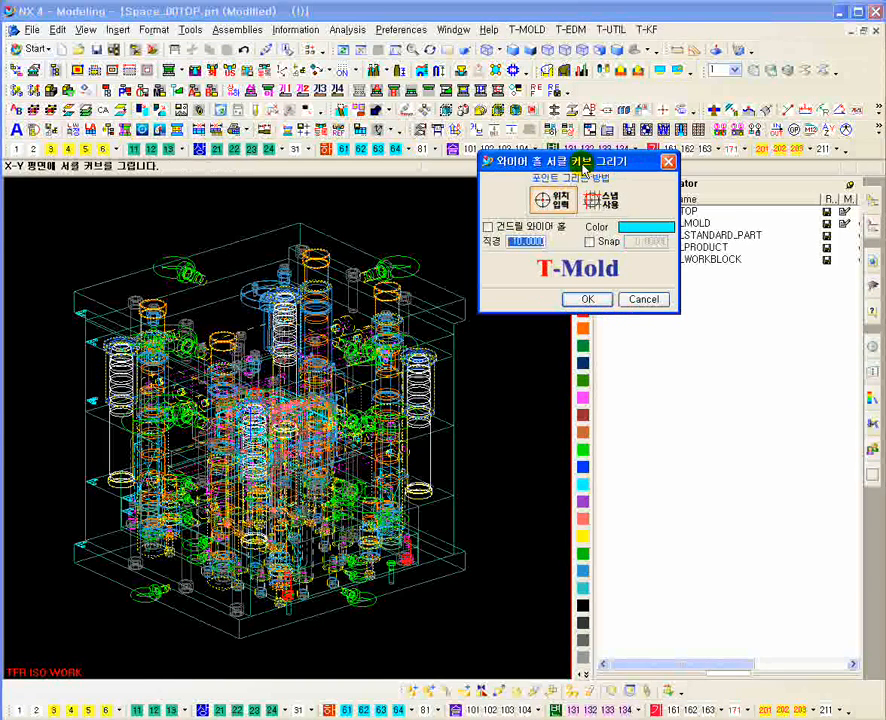
left_click_drag(583, 165, 541, 221)
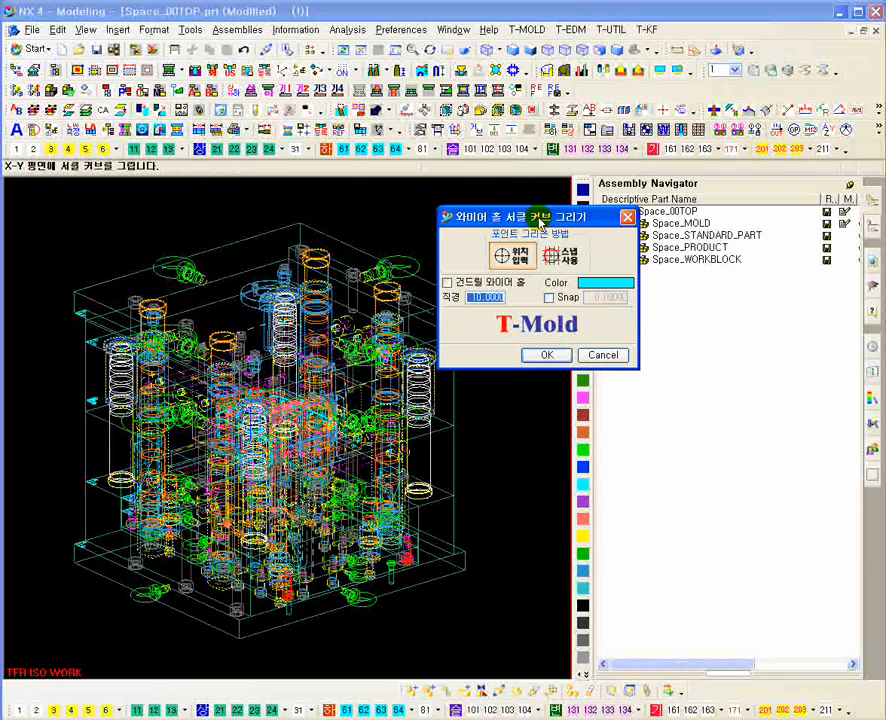
key("F8")
left_click_drag(538, 212, 556, 201)
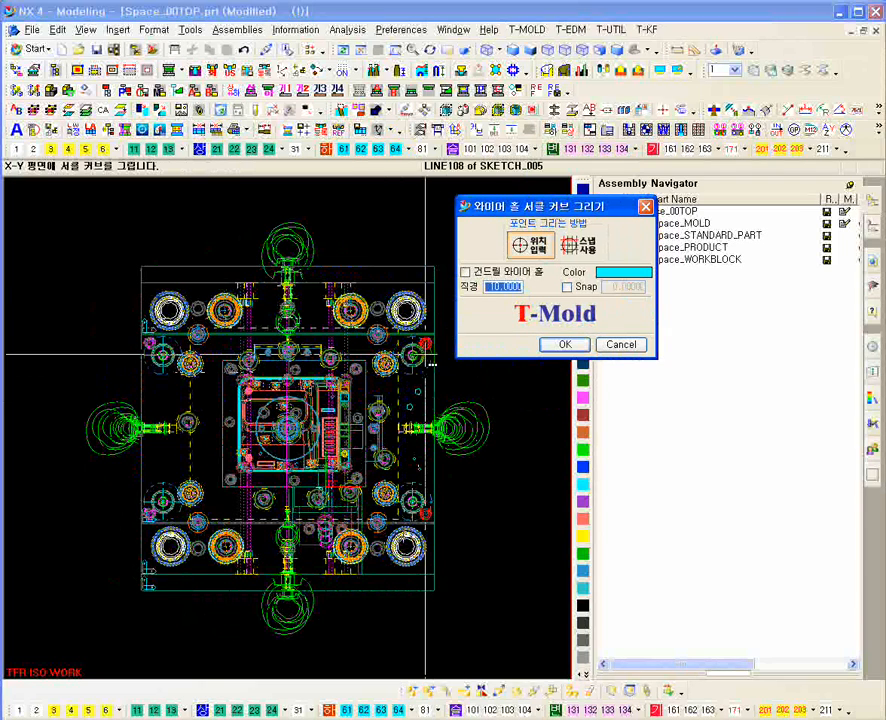
middle_click_drag(477, 551, 464, 535, "shift")
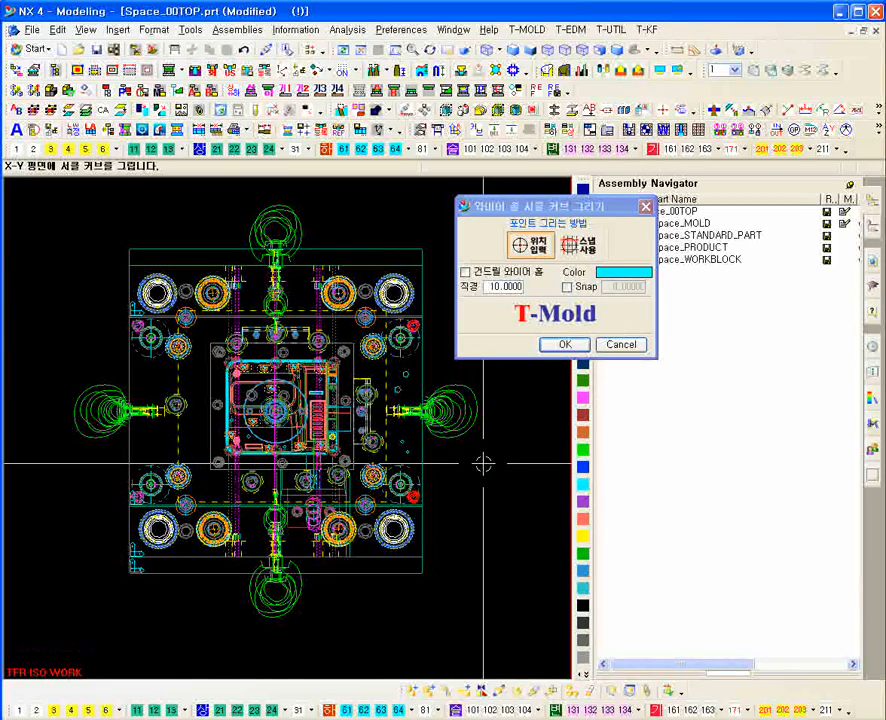
left_click(510, 206)
left_click_drag(530, 206, 523, 318)
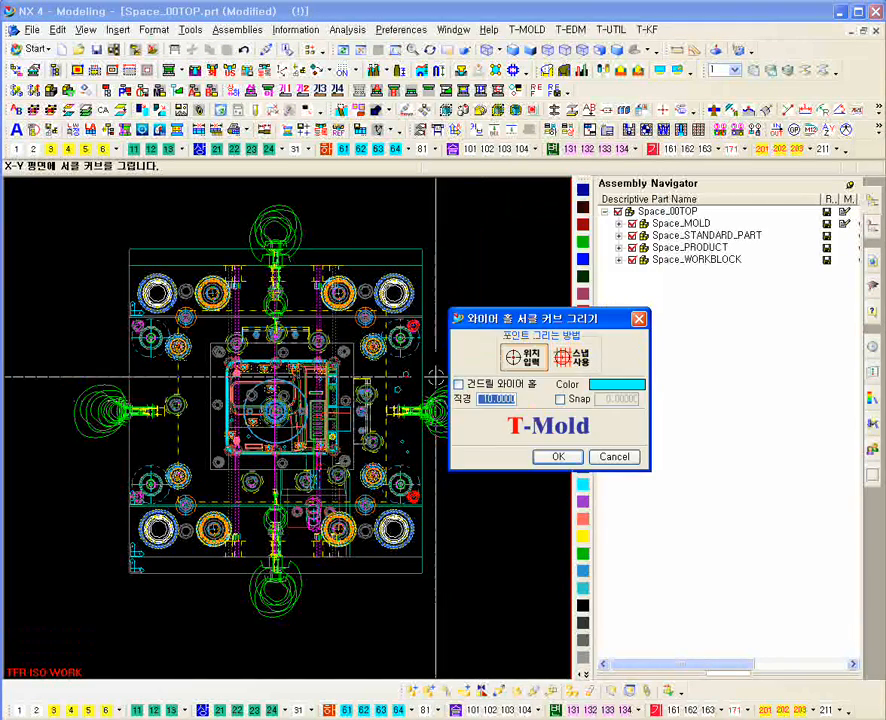
middle_click_drag(516, 577, 473, 537, "shift")
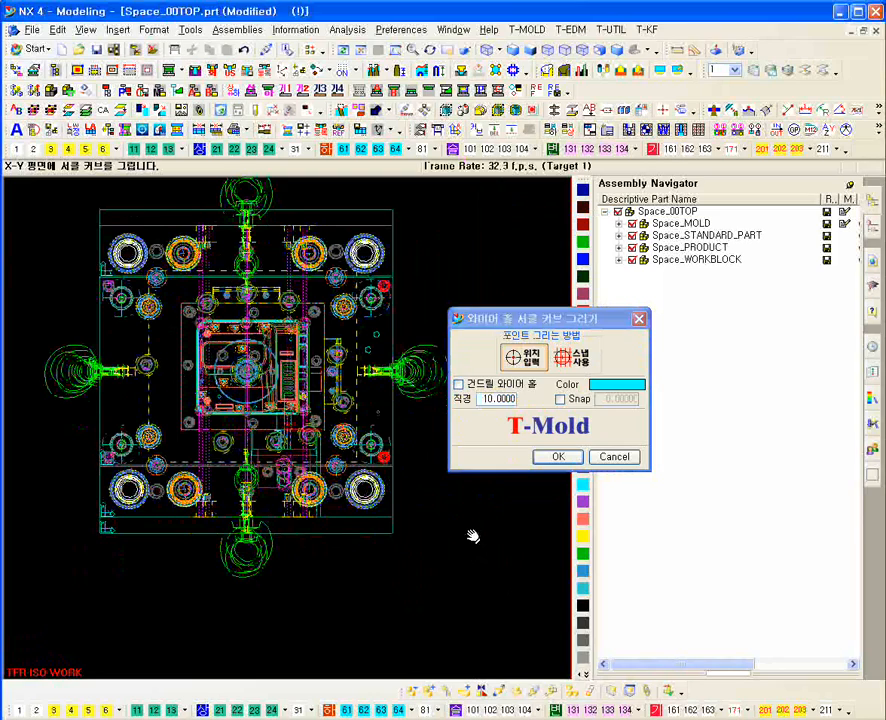
left_click_drag(622, 320, 582, 297)
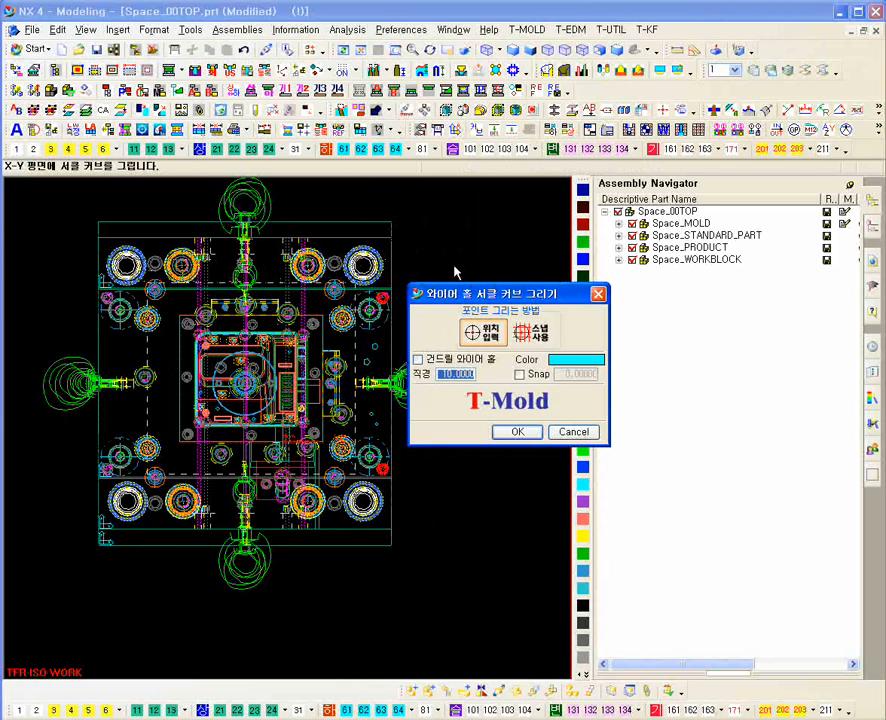
double_click(460, 343)
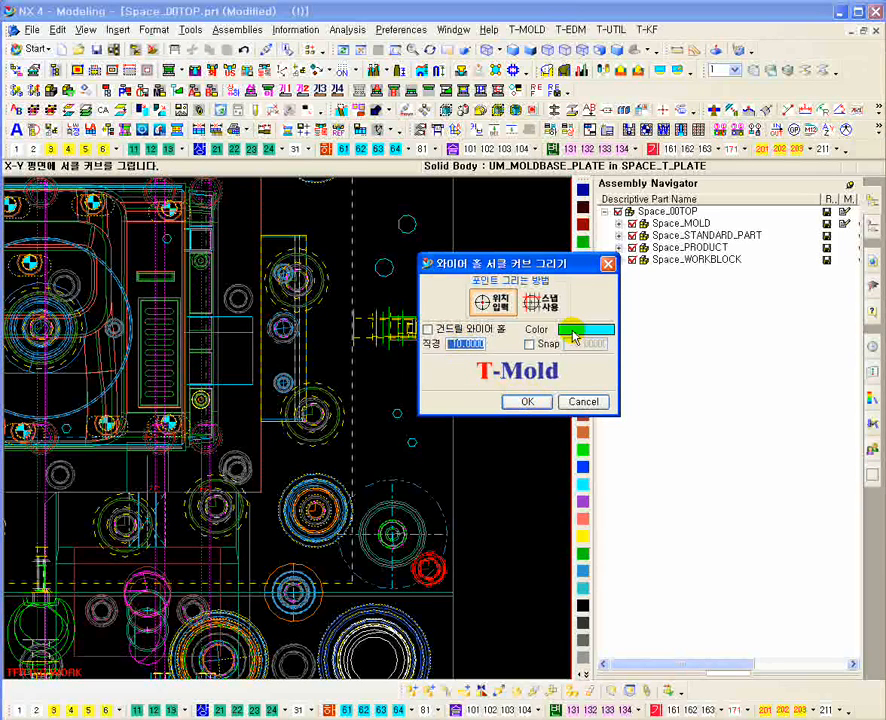
left_click_drag(535, 267, 600, 282)
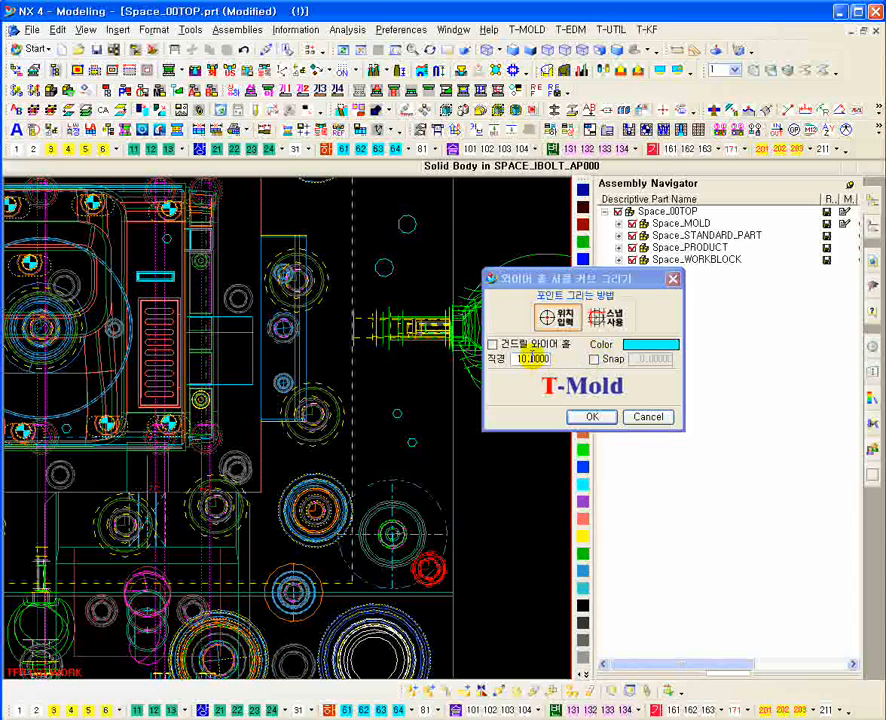
left_click(593, 418)
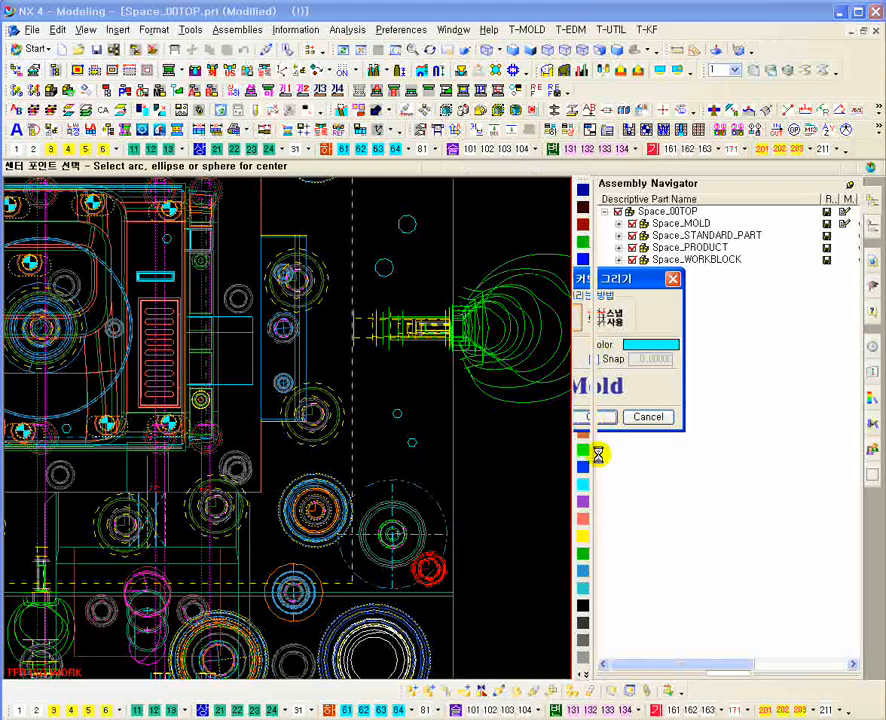
left_click(511, 318)
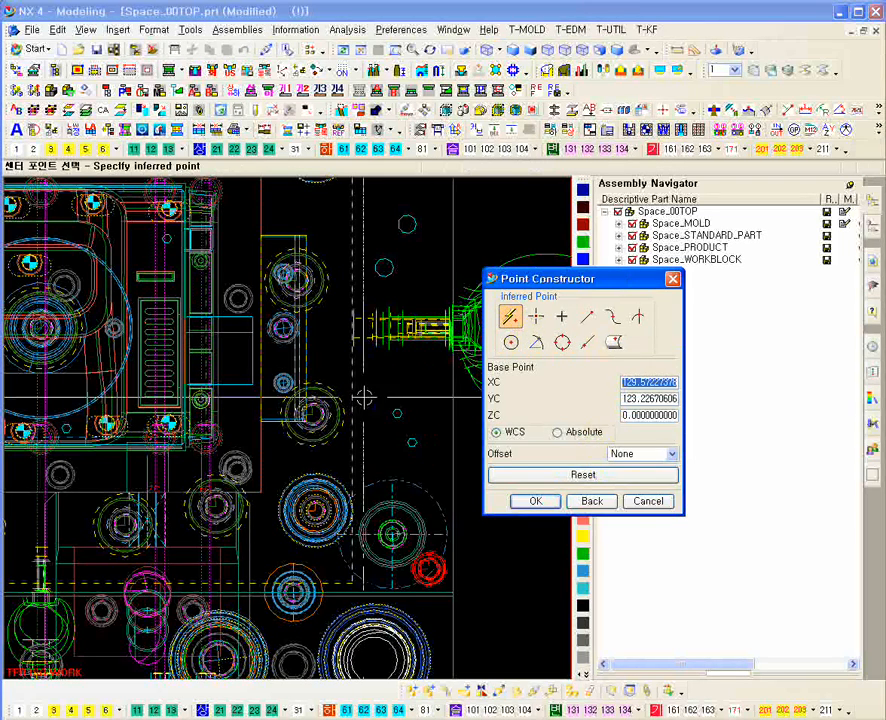
left_click(370, 376)
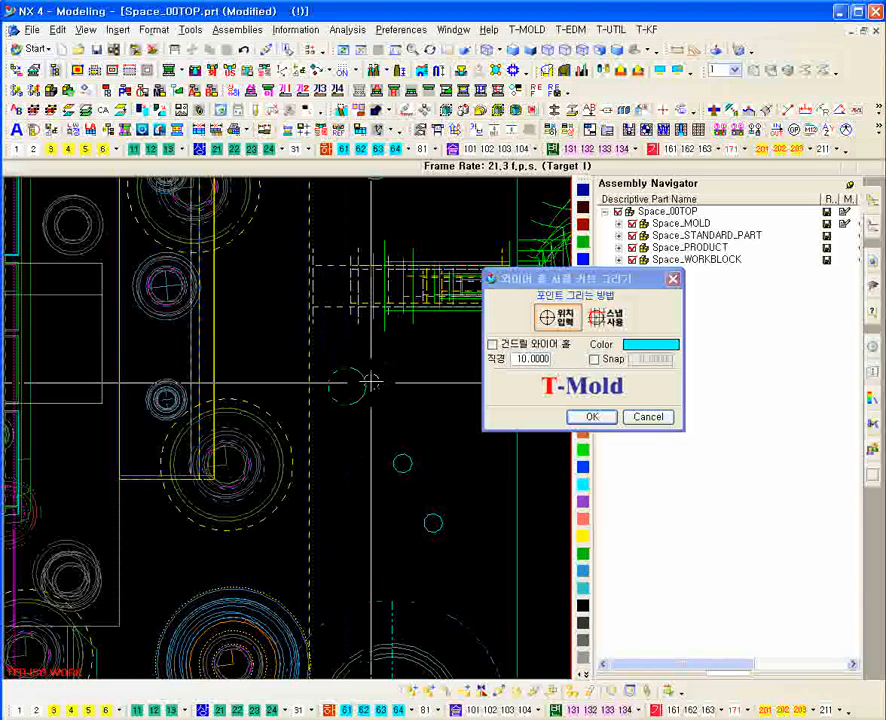
scroll(382, 457, "down", 3)
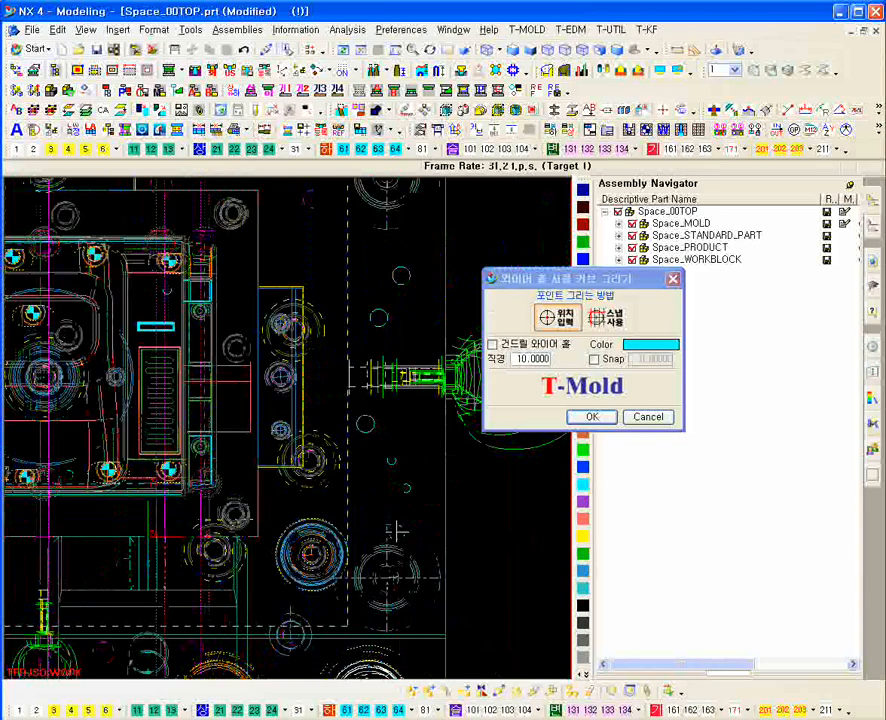
middle_click_drag(409, 515, 411, 458, "shift")
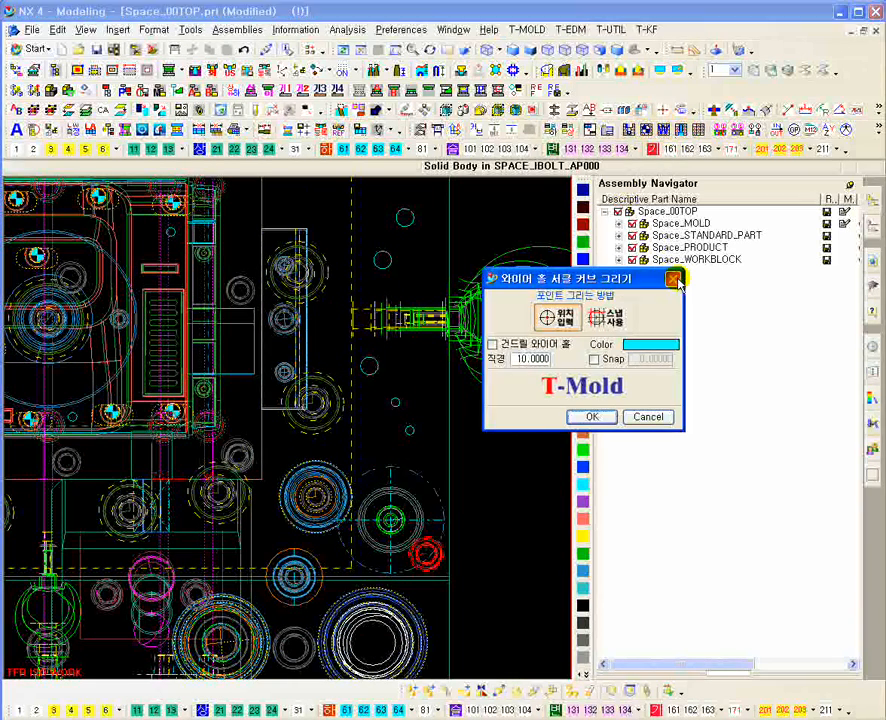
left_click(675, 280)
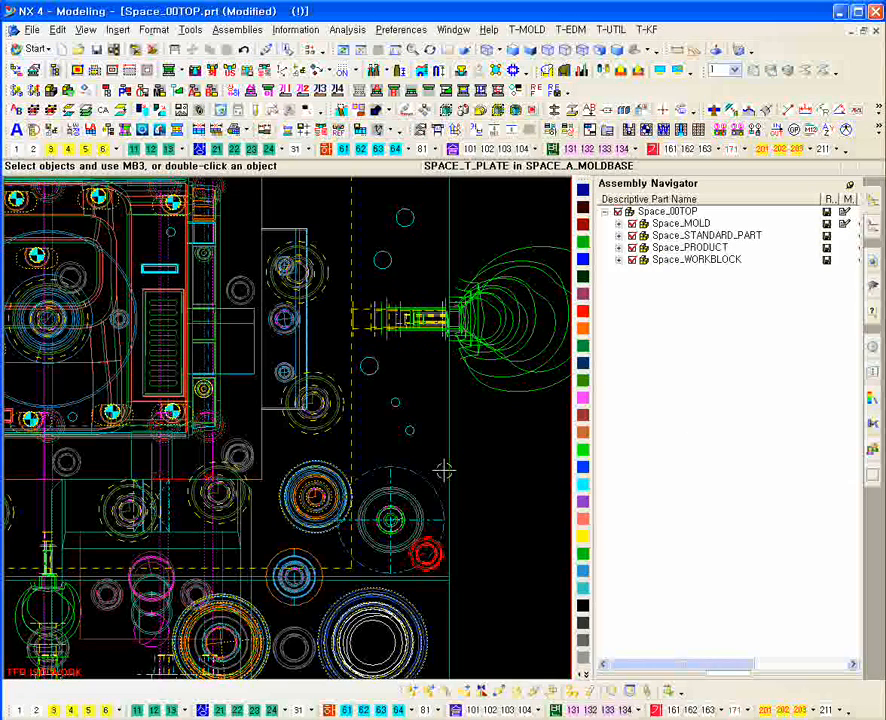
Examine the 1.Wire 홀지정 item in category 26.위치홀지정 of the T-Mold standard parts library
scroll(436, 361, "down", 5)
scroll(436, 361, "up", 1)
middle_click_drag(485, 333, 443, 319, "shift")
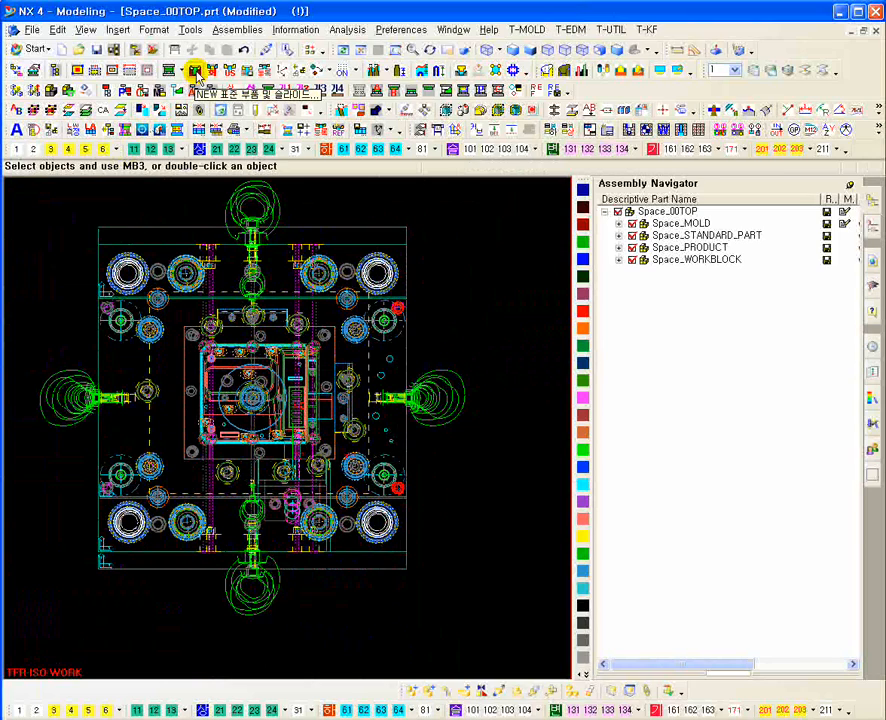
left_click(197, 74)
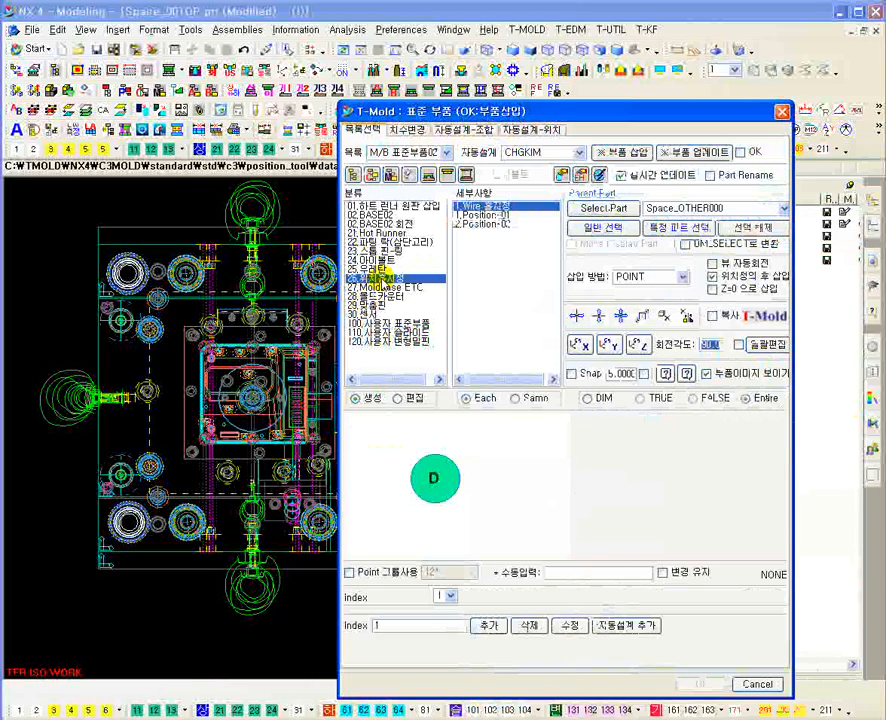
left_click(477, 207)
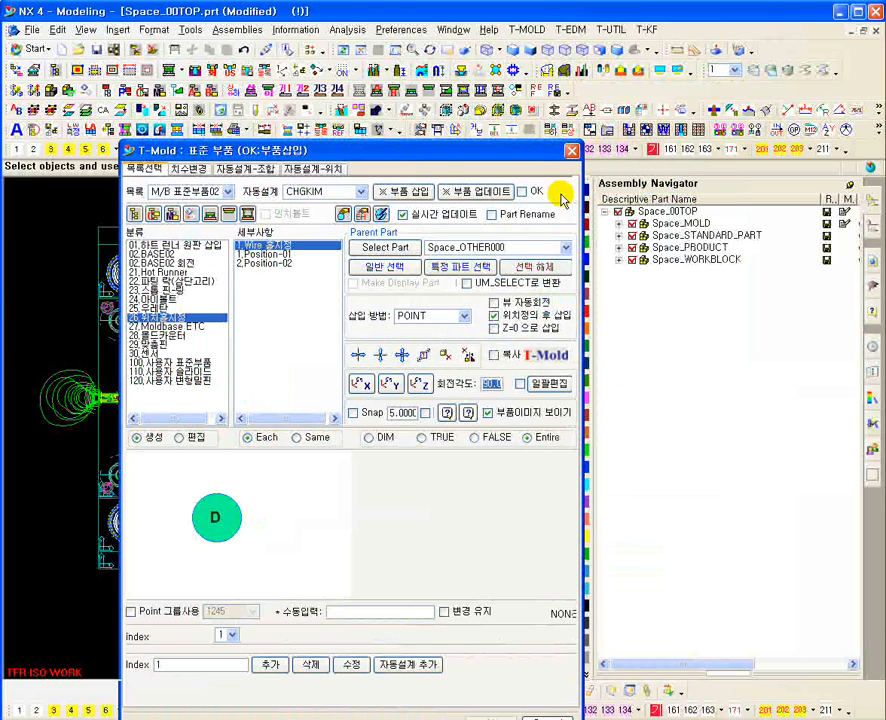
left_click(560, 195)
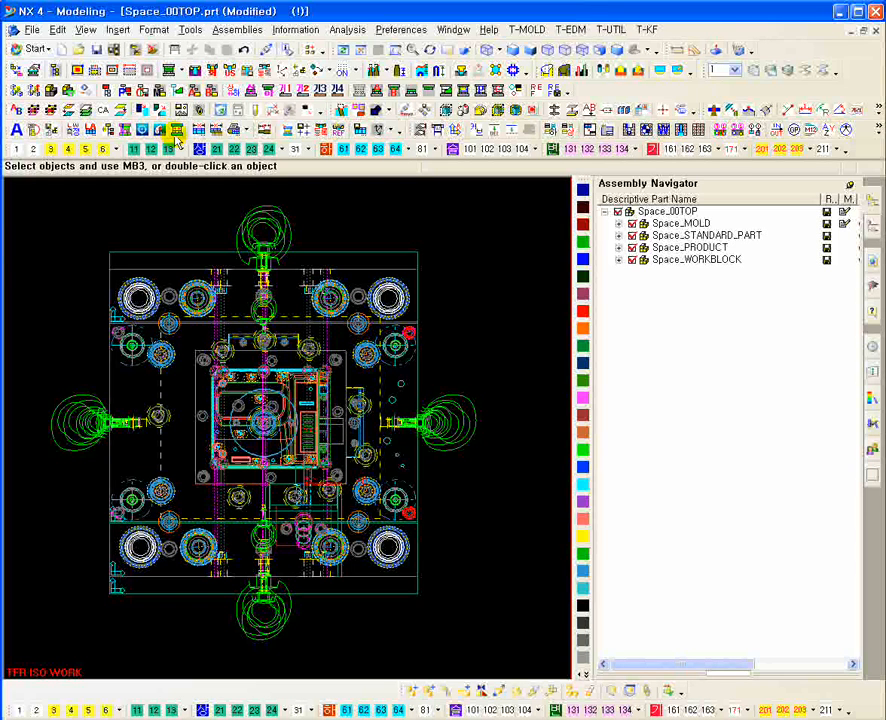
Examine the hole machining attribute control's hole types and functions, and view the mold assembly in 3D
left_click(159, 130)
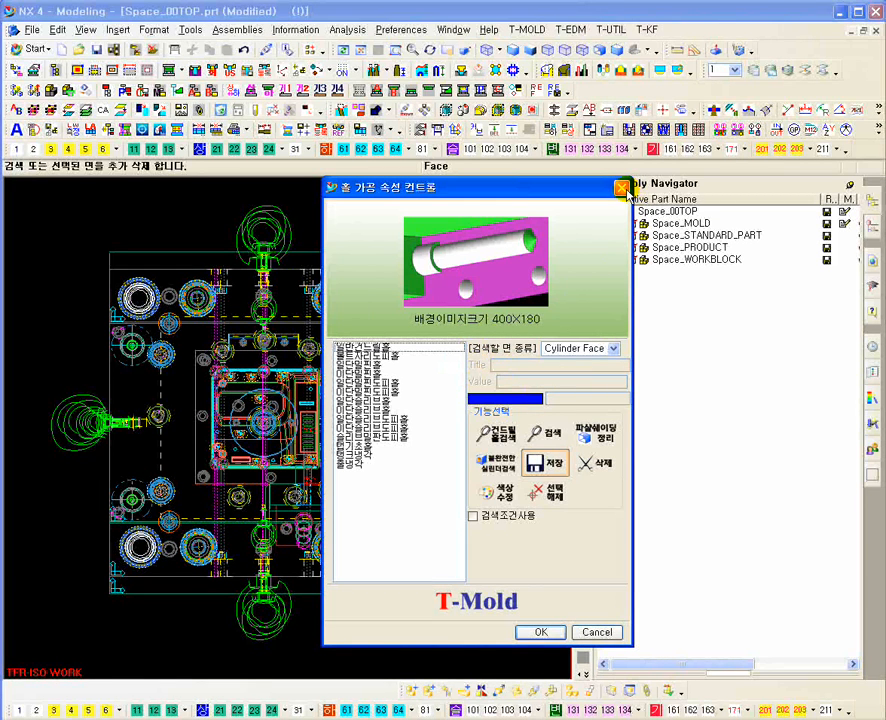
middle_click_drag(217, 588, 217, 588)
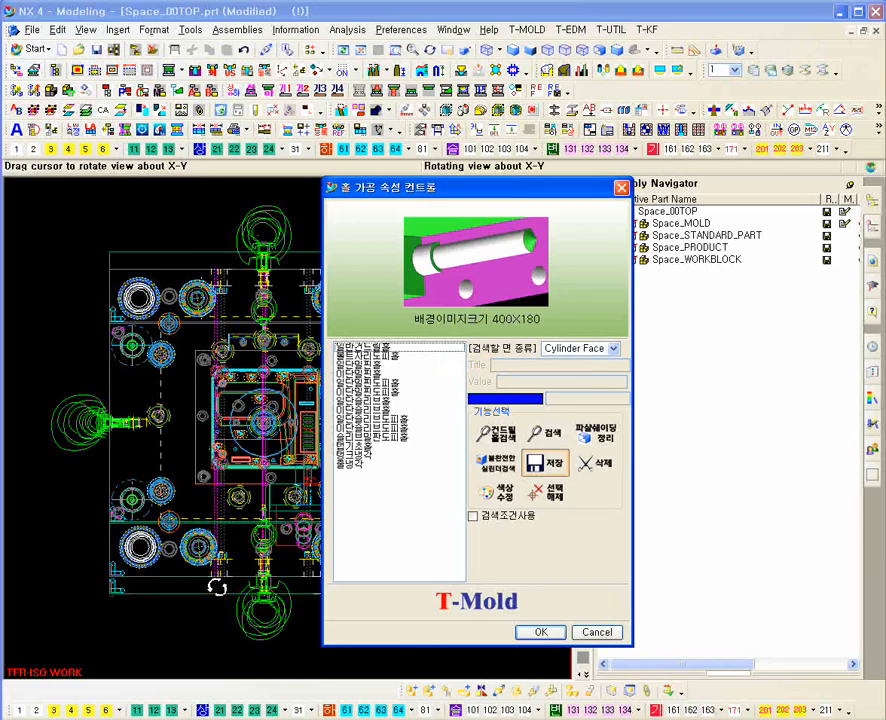
middle_click_drag(217, 588, 344, 376)
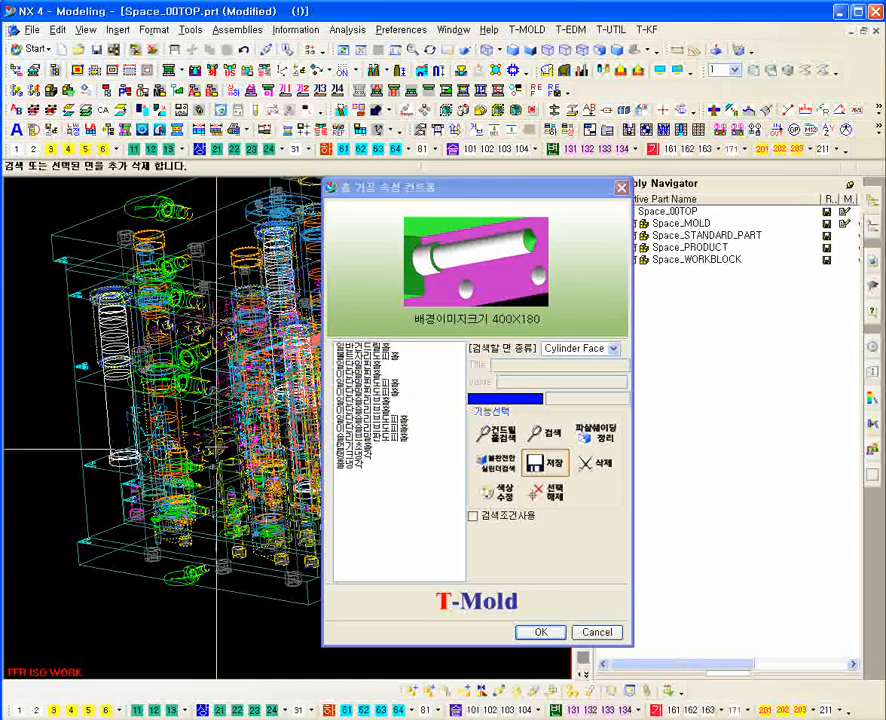
scroll(216, 457, "down", 1)
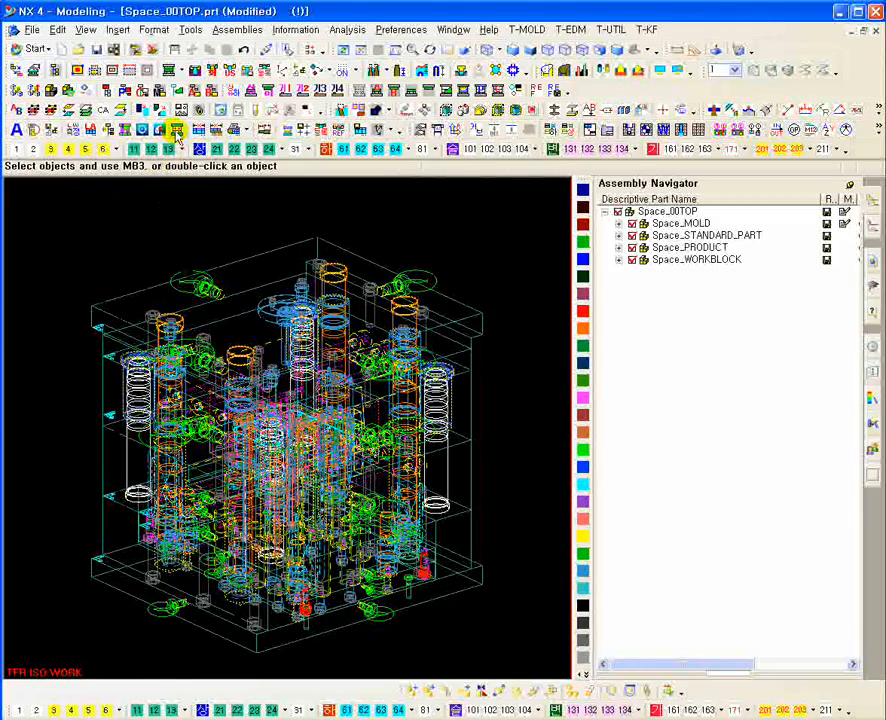
Review the mold base order information form, including the plate name, material and quantity, without applying changes
left_click(175, 131)
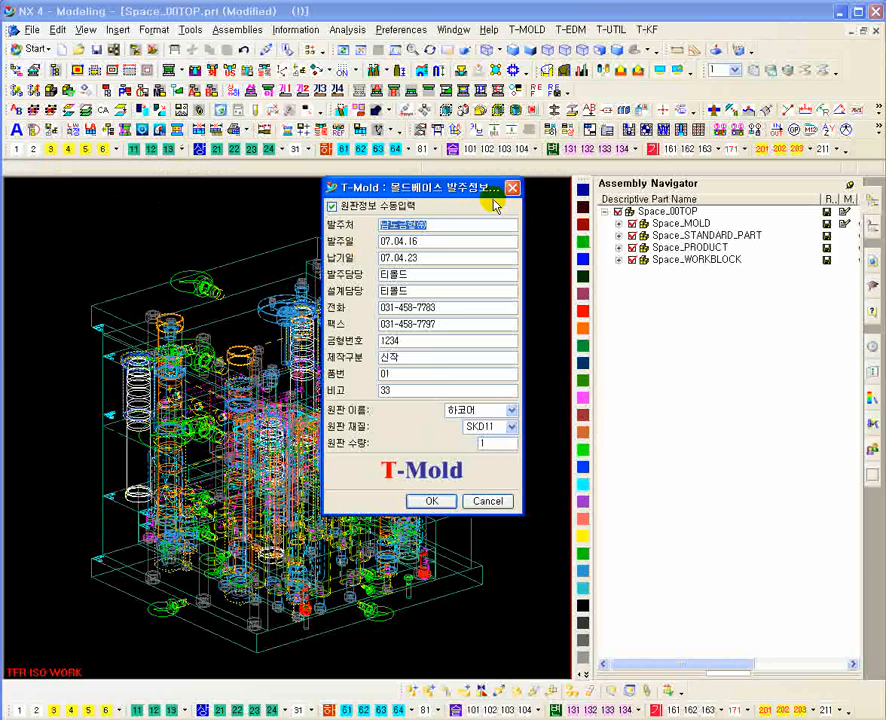
left_click_drag(494, 206, 548, 218)
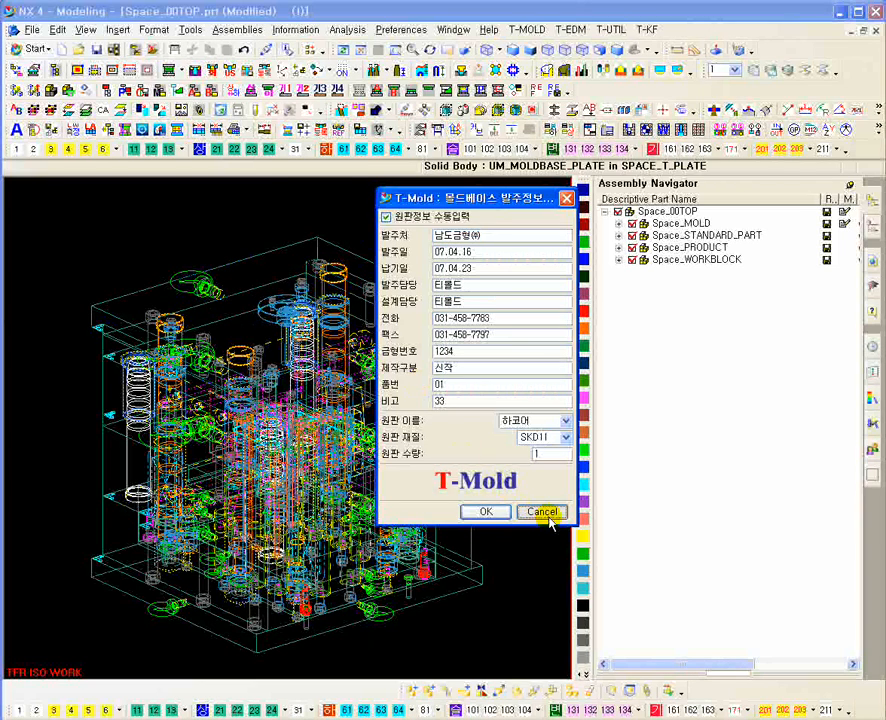
left_click(545, 513)
Switch to the Space_C3M02_split assembly and make Space_B01 from the B core parts the displayed part
left_click(143, 90)
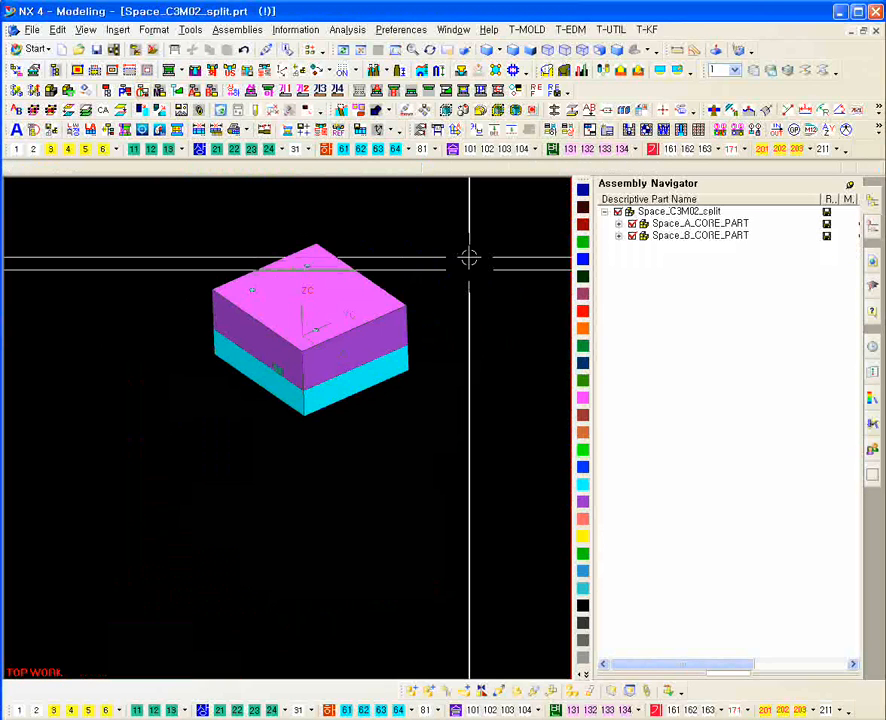
left_click(618, 223)
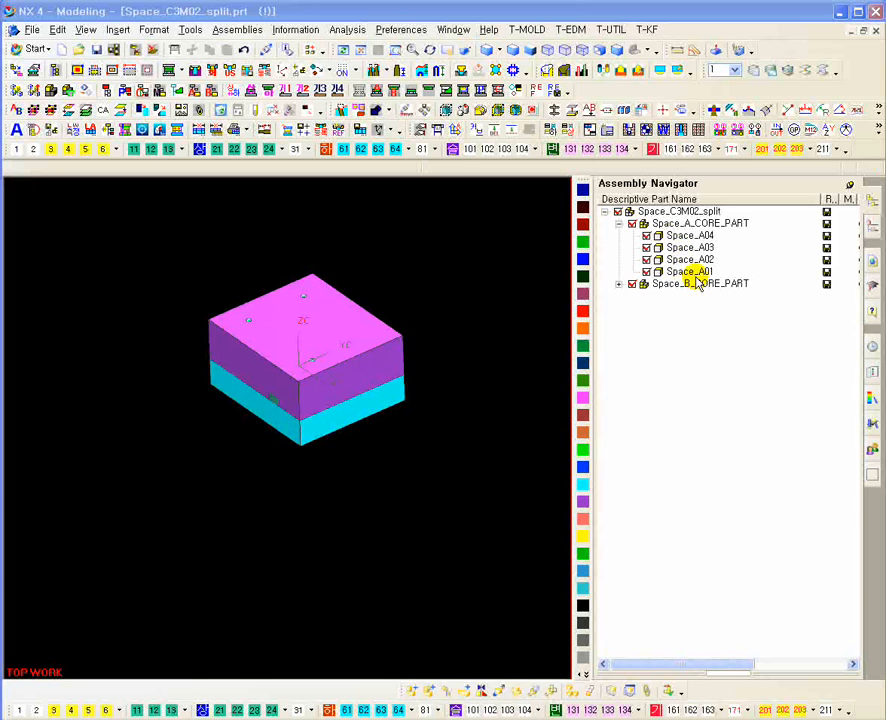
left_click(619, 285)
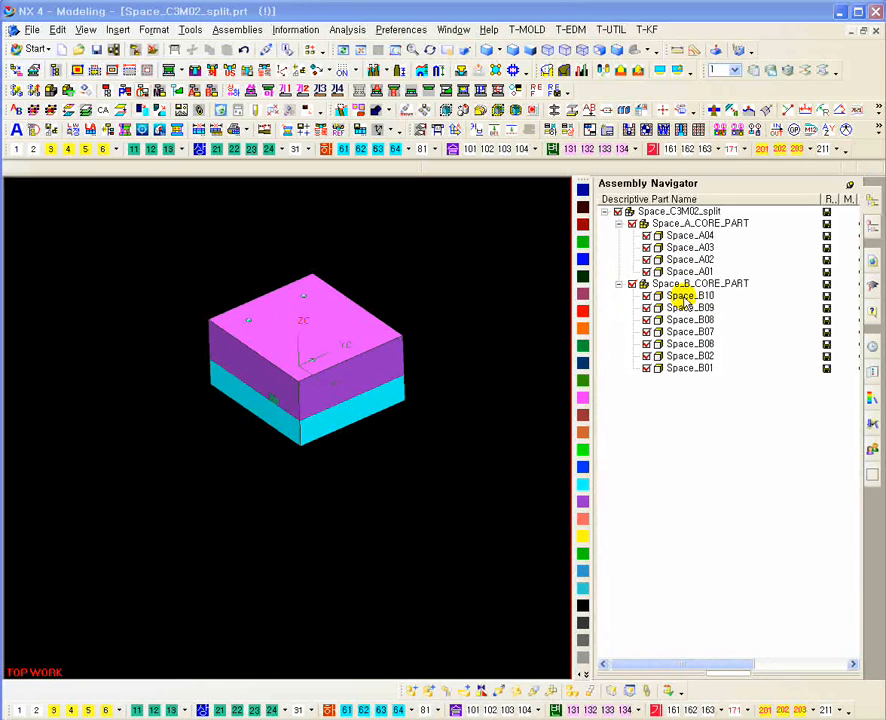
left_click(684, 297)
left_click(702, 369)
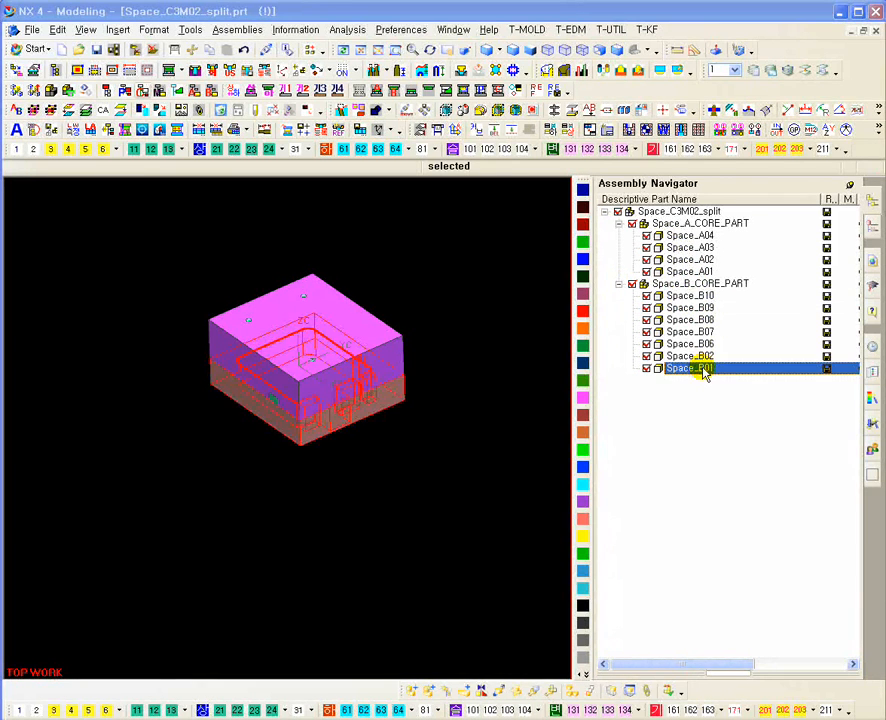
right_click(704, 372)
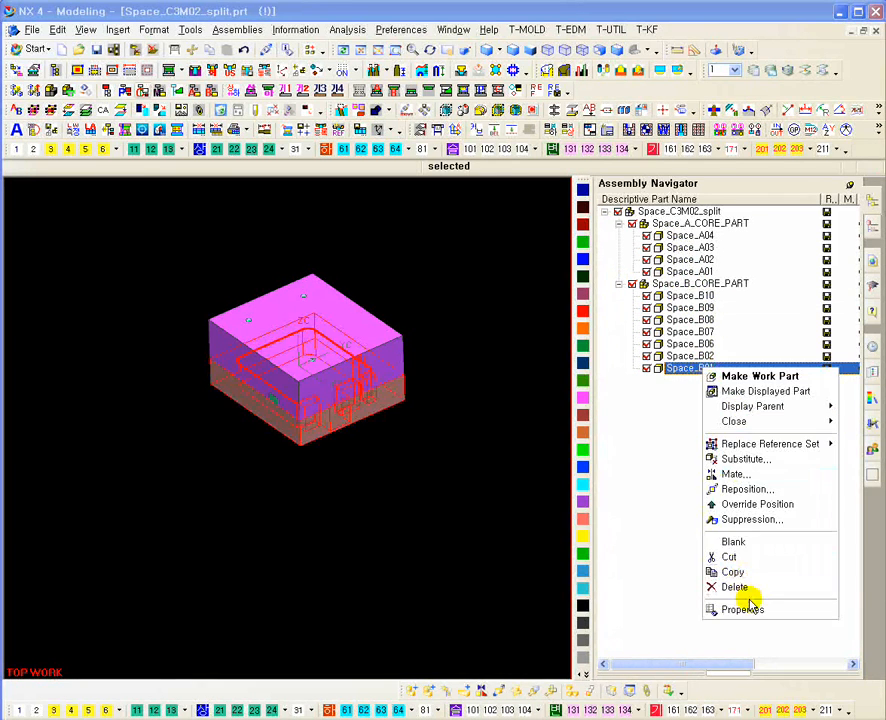
left_click(765, 391)
middle_click_drag(503, 300, 488, 336)
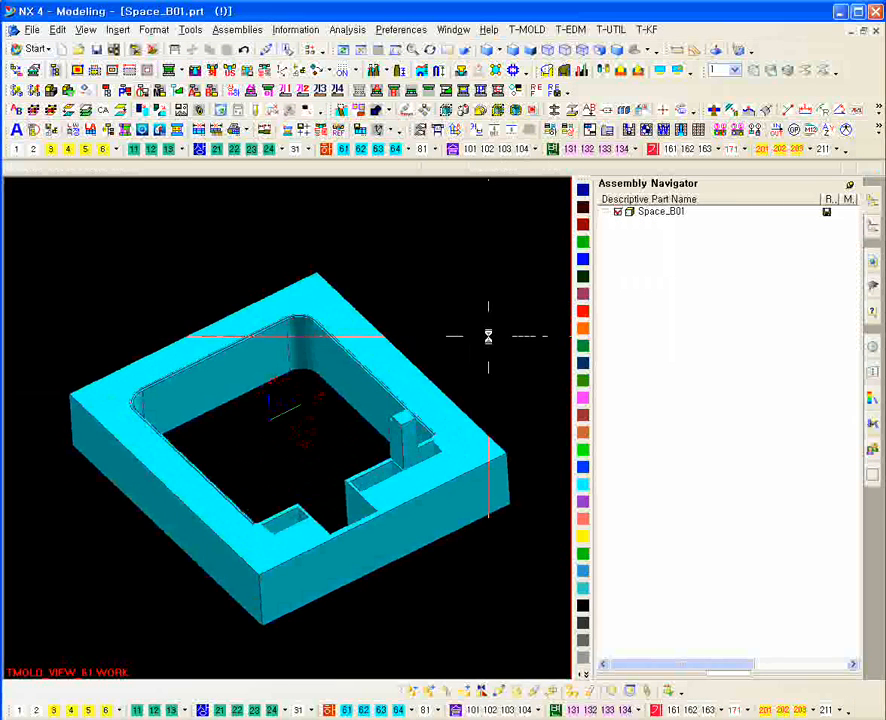
Review the Space_B01 part's BOM attributes, such as classification, part name, material and finished size
left_click(200, 132)
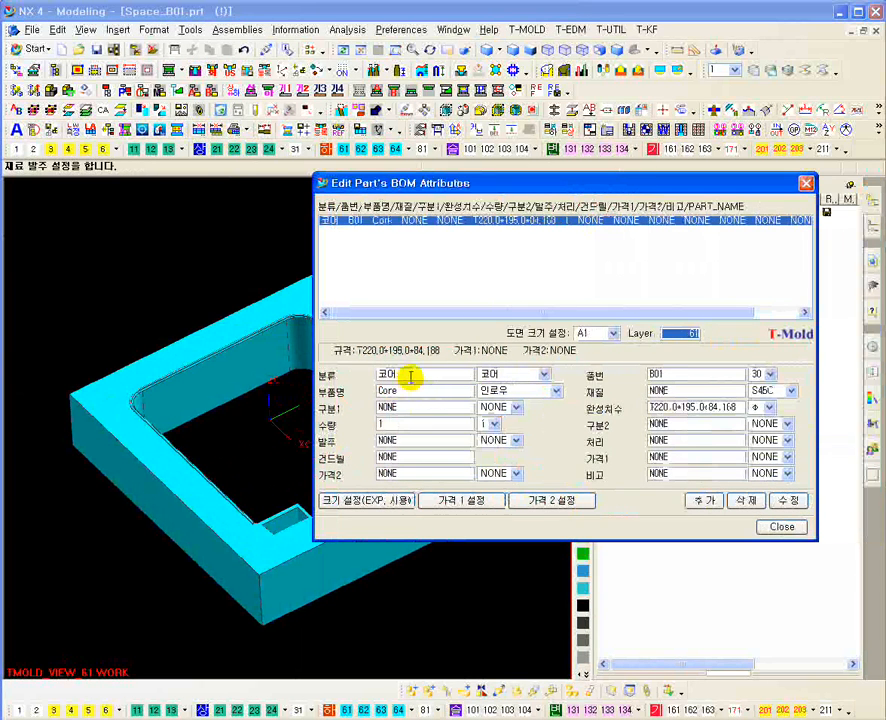
left_click(410, 374)
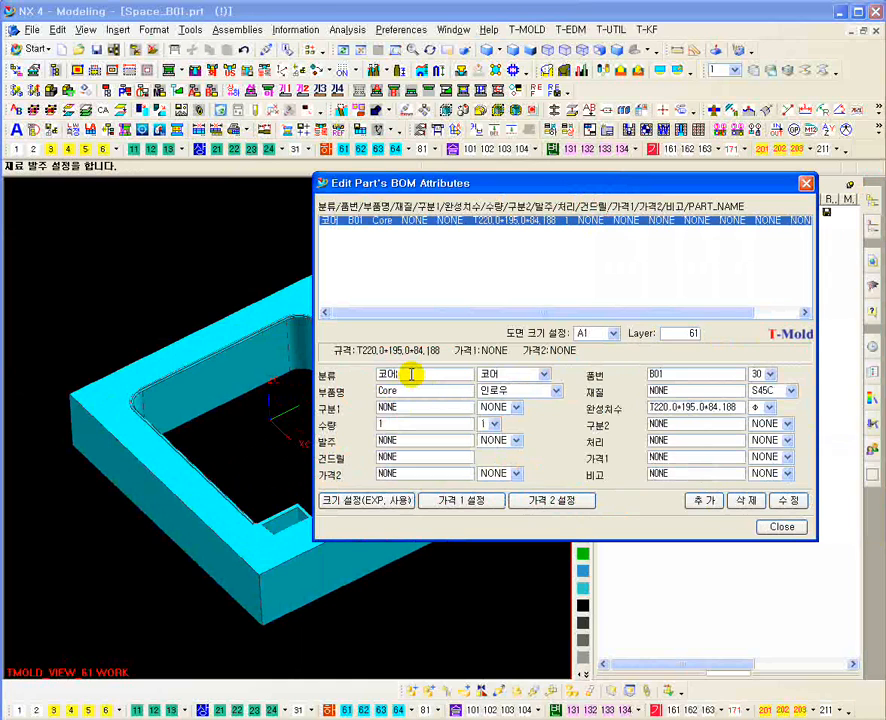
key("Tab")
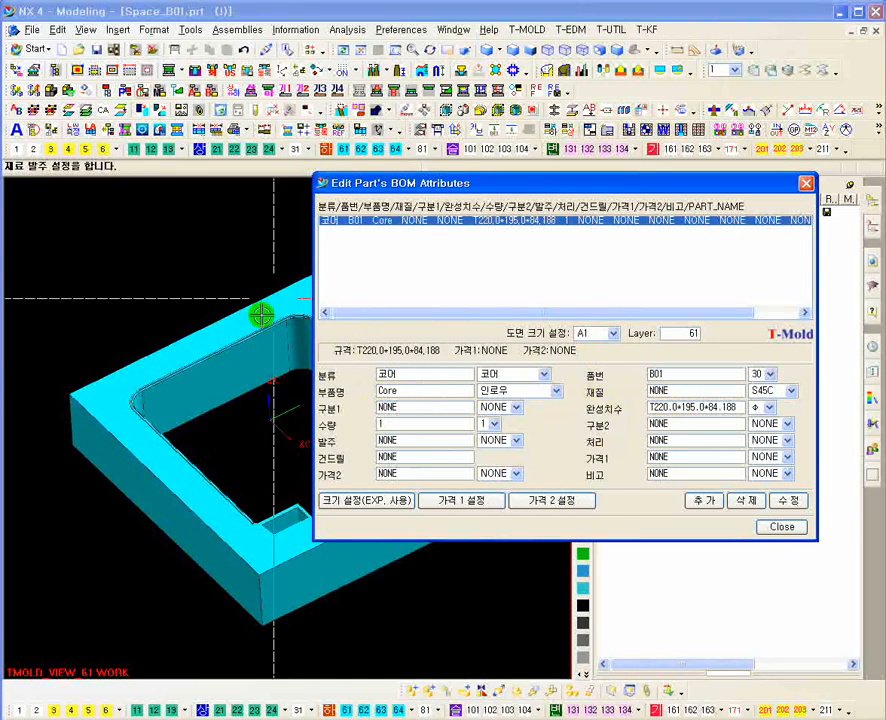
left_click(781, 526)
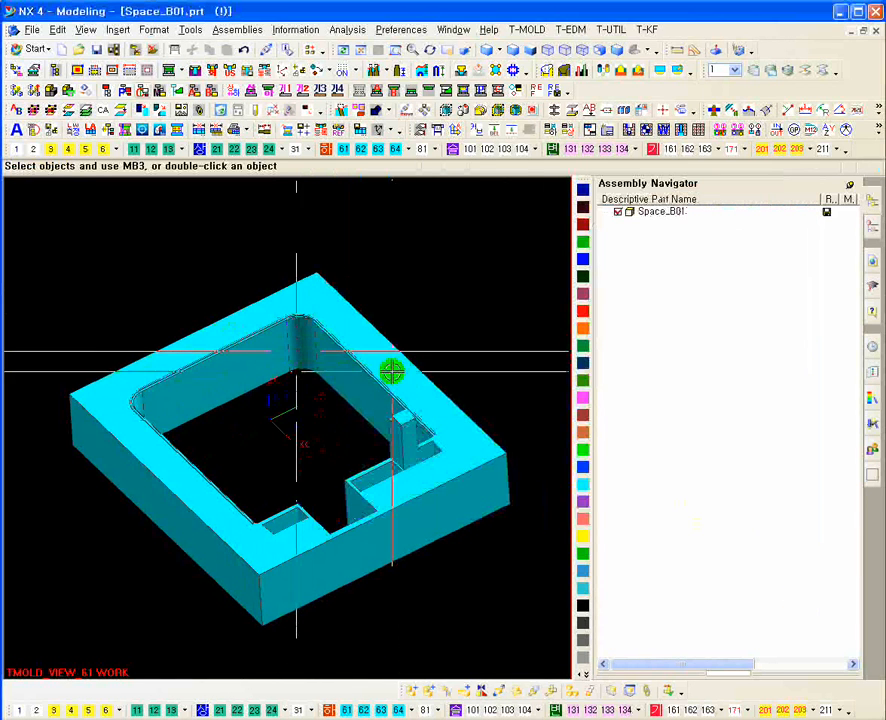
Open the mold base order information form for Space_B01 and review its order contact, phone, fax and mold number fields
middle_click_drag(481, 364, 460, 361, "shift")
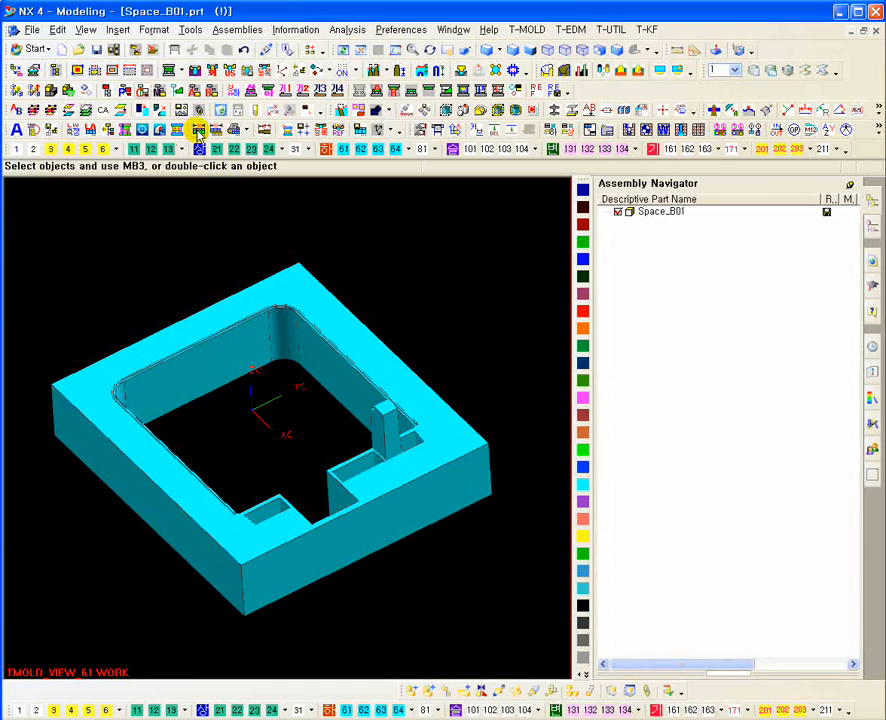
left_click(198, 131)
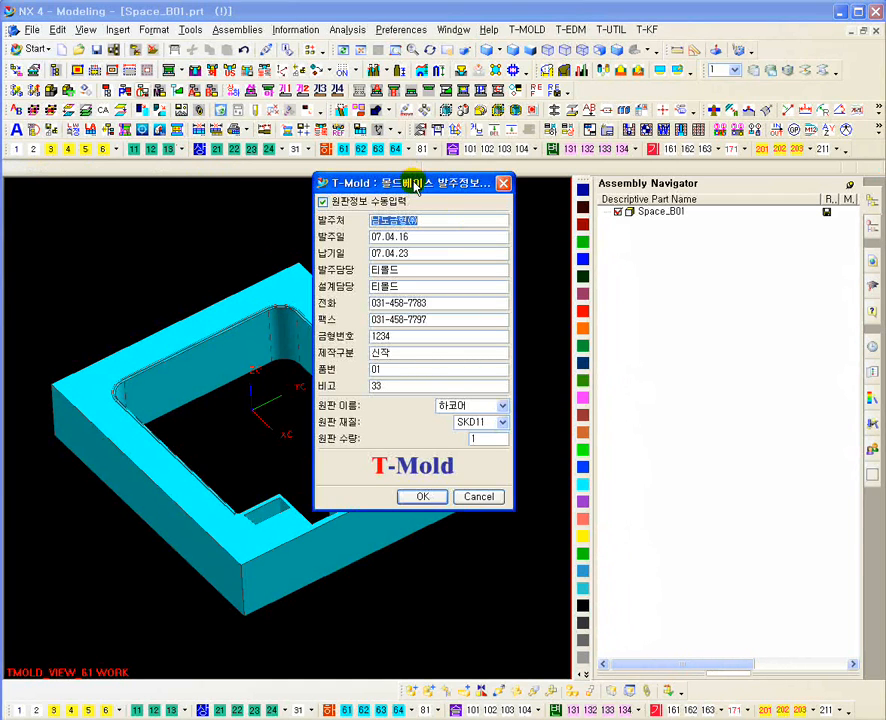
left_click_drag(416, 186, 536, 276)
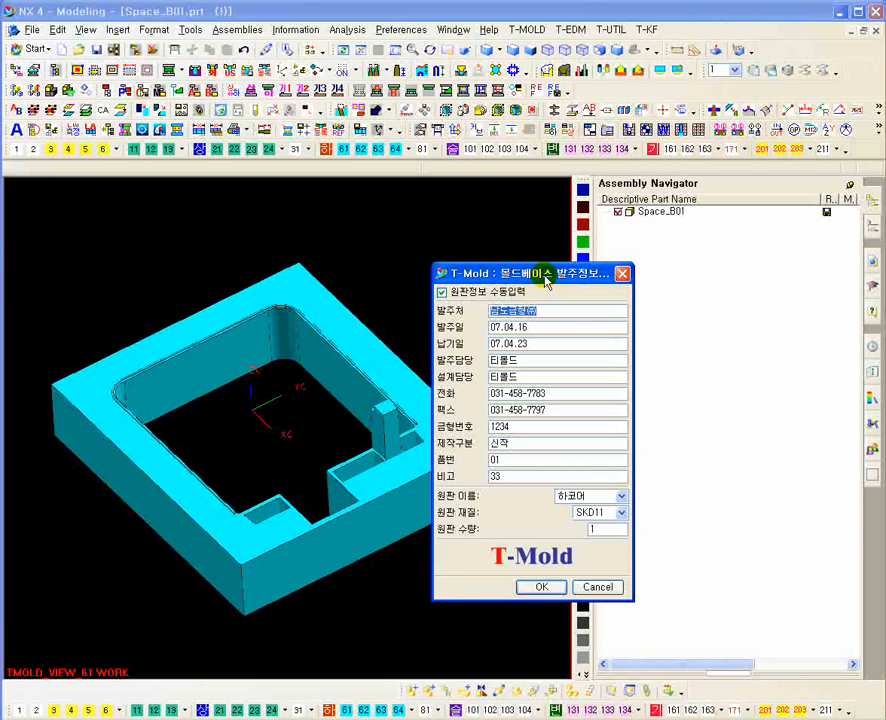
left_click_drag(538, 275, 524, 232)
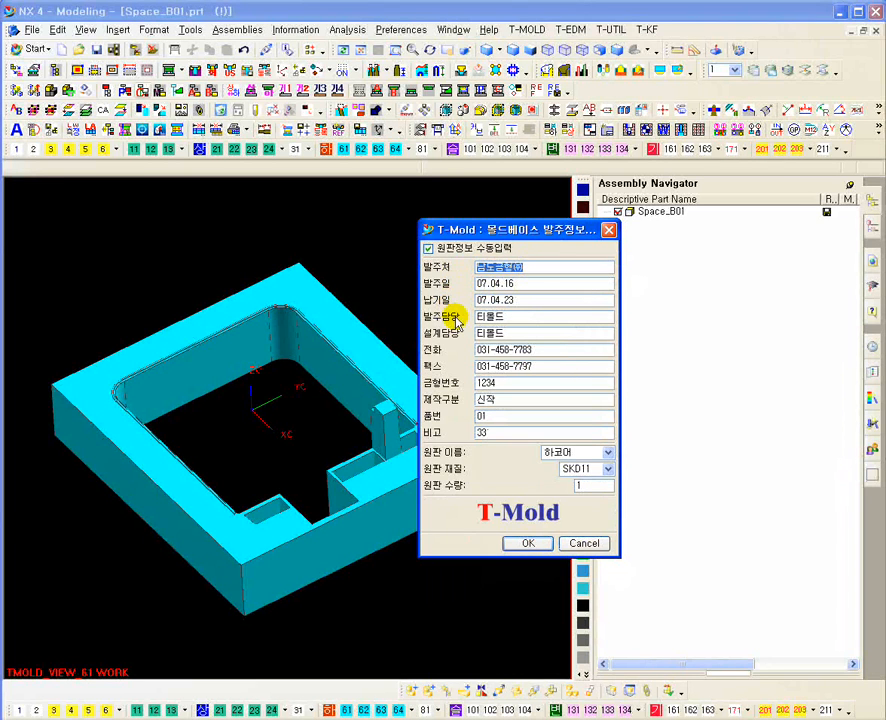
left_click(500, 316)
left_click_drag(500, 316, 472, 351)
left_click_drag(534, 367, 478, 382)
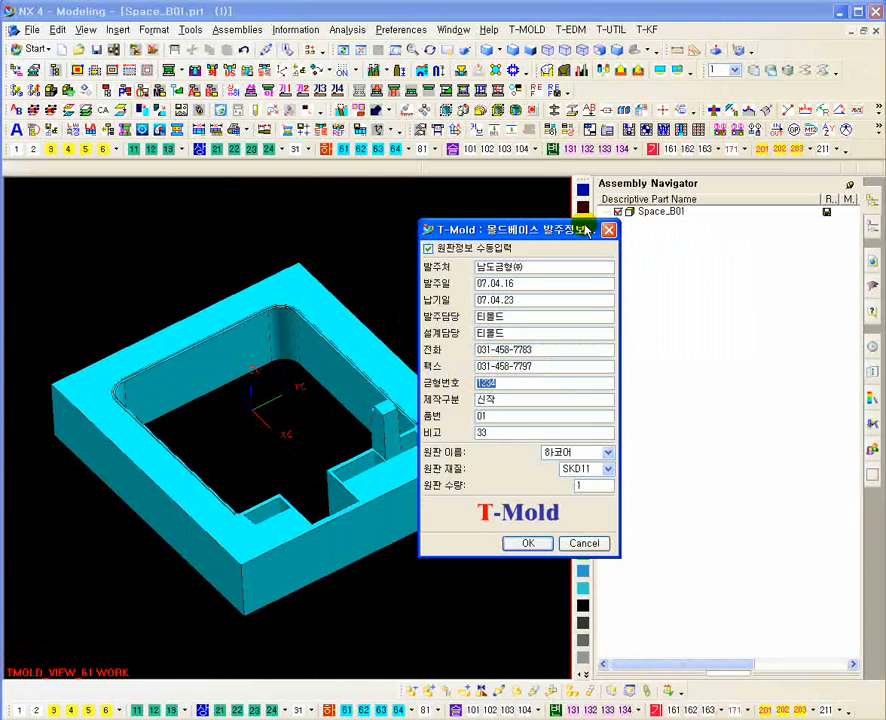
left_click_drag(555, 229, 611, 207)
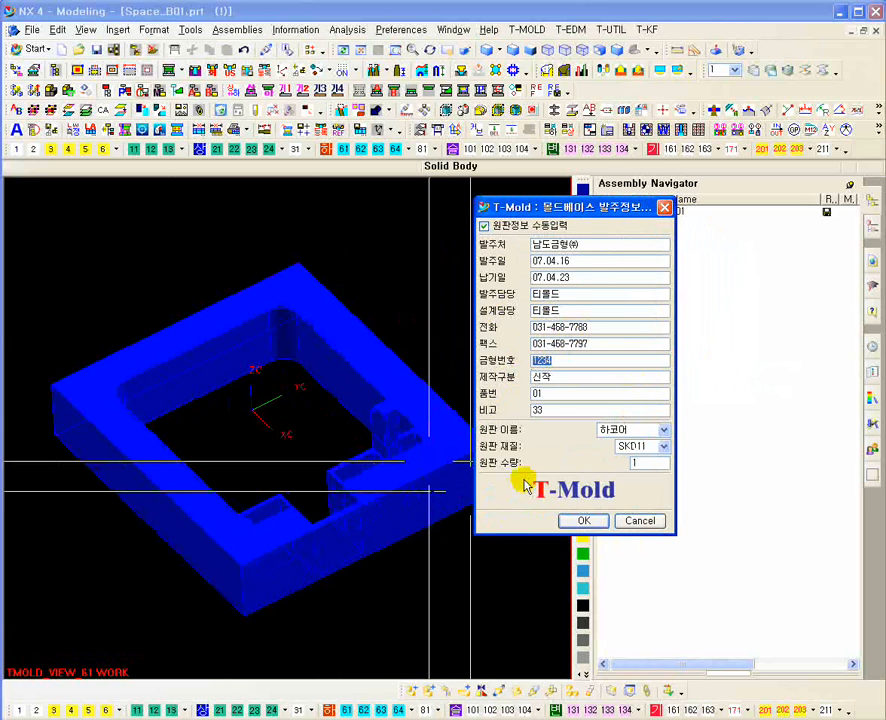
Set the plate name to 하코어 and the plate material to KP4M, and apply the order information to the core plate's solid body
left_click(648, 430)
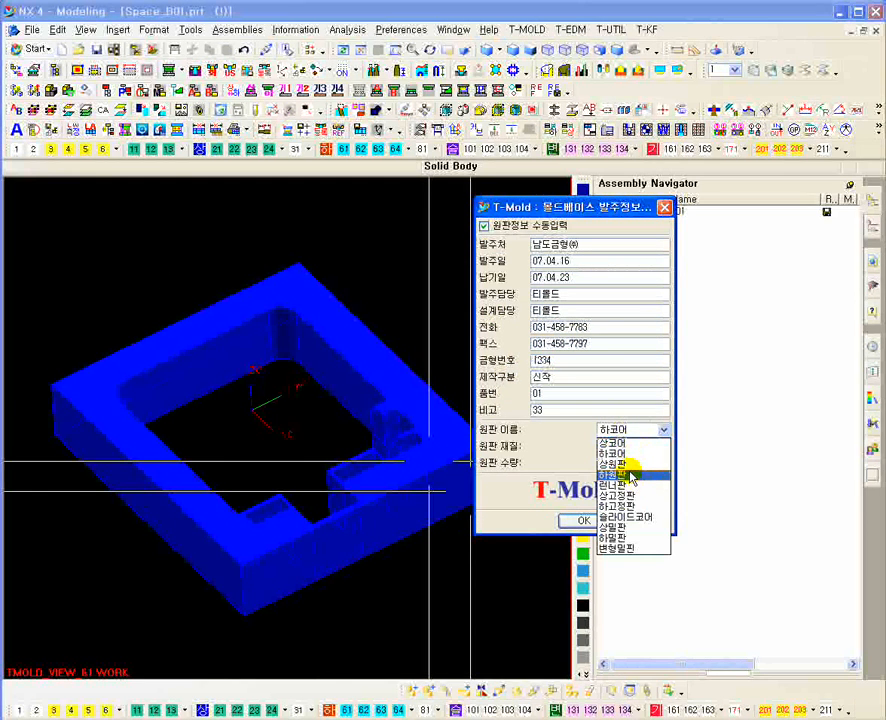
left_click(619, 453)
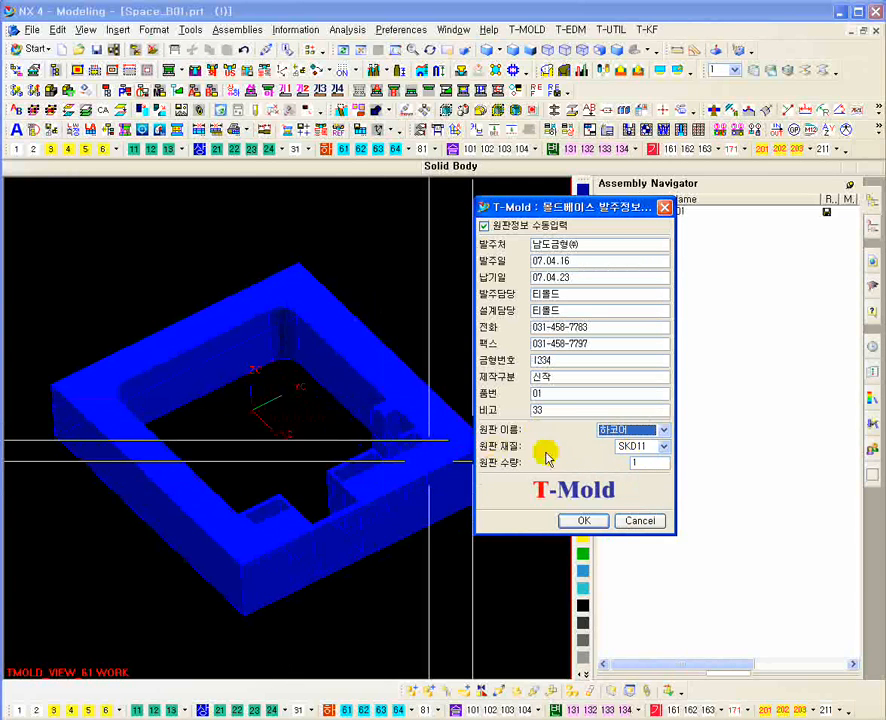
left_click(630, 446)
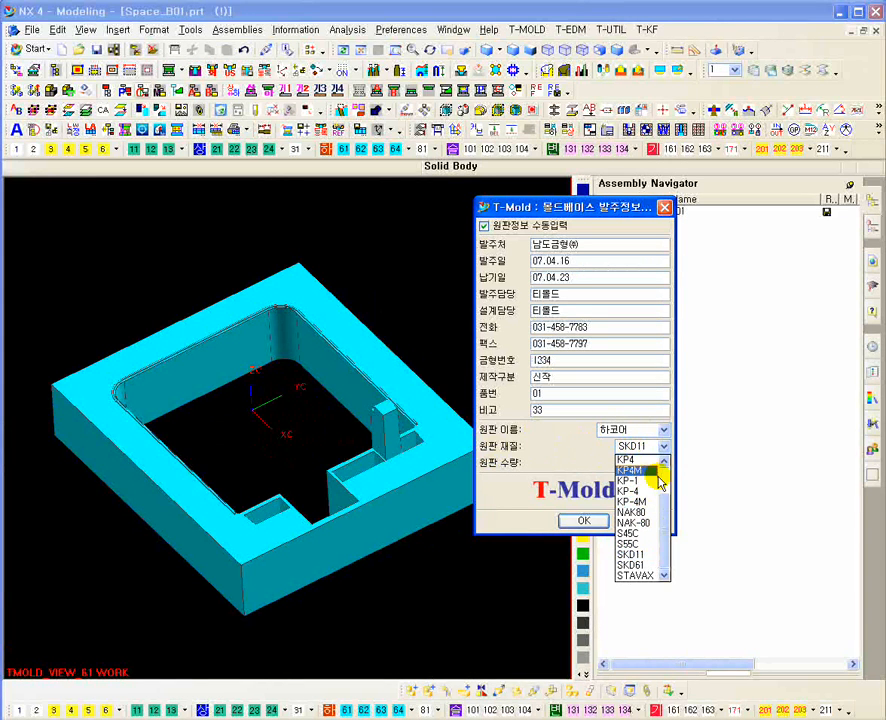
left_click(641, 487)
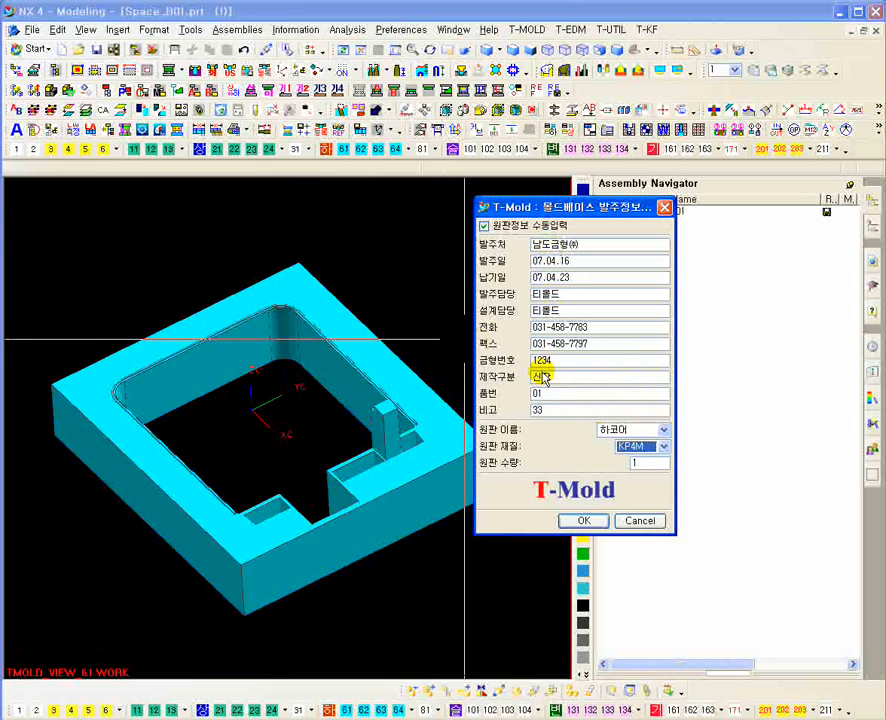
left_click(337, 333)
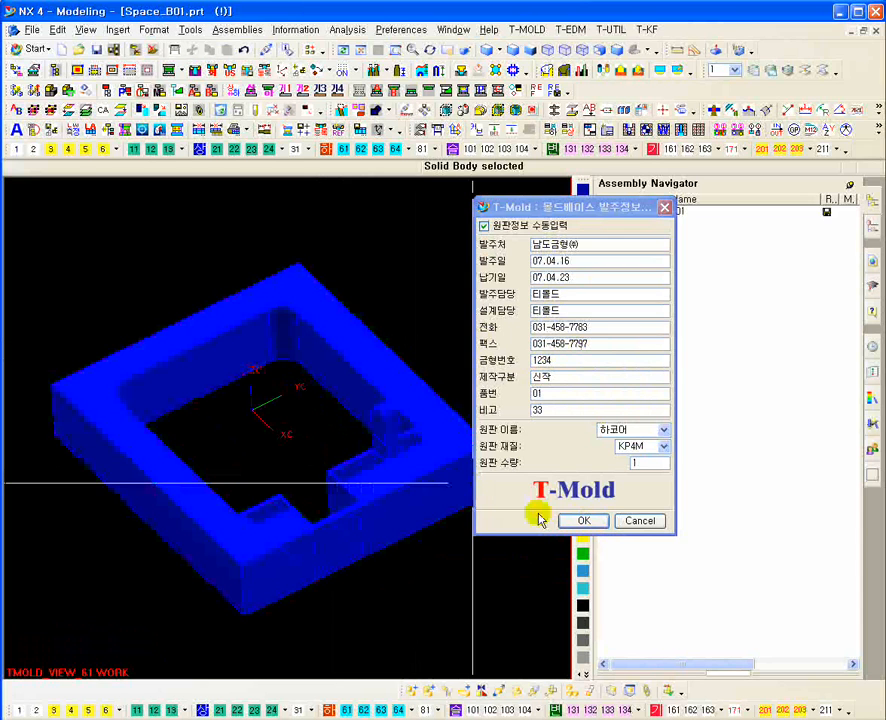
left_click(575, 520)
Examine the Space_B01 part attributes in the displayed part properties, down to the TMOLD part name, material and quantity entries
right_click(647, 212)
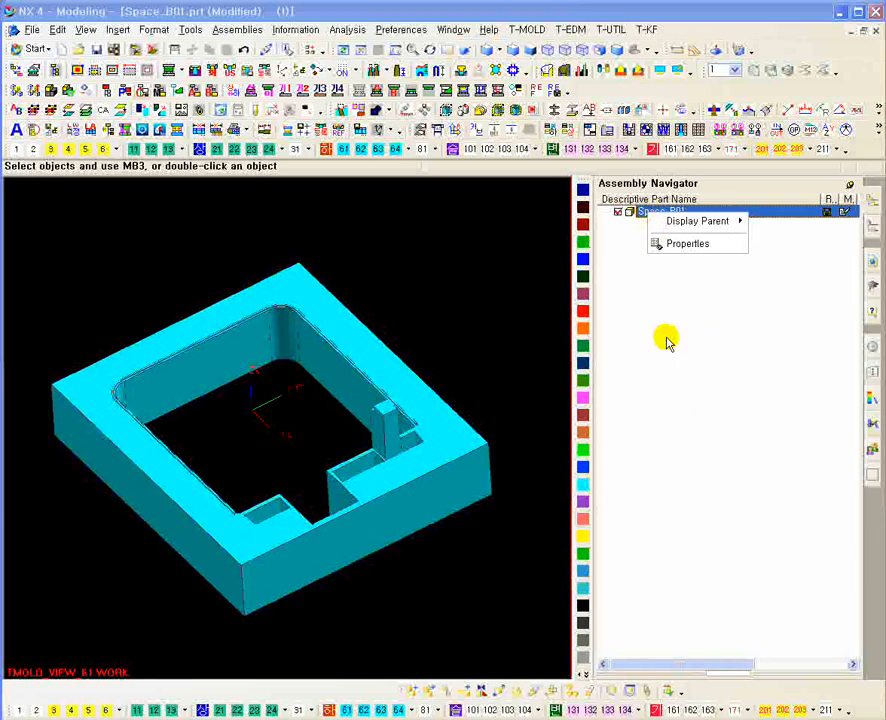
left_click(680, 254)
left_click_drag(564, 204, 495, 228)
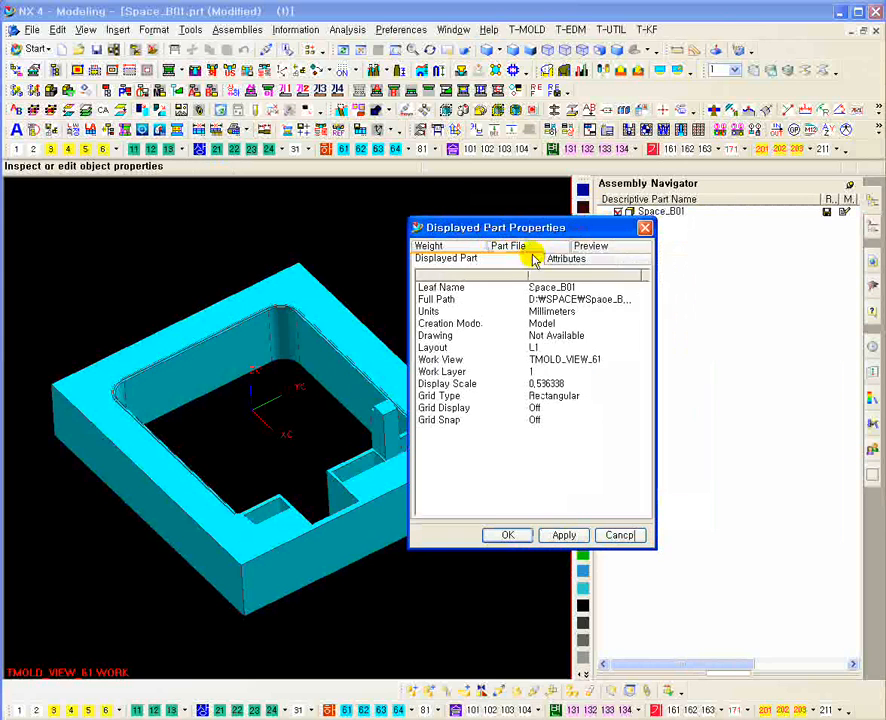
left_click(576, 260)
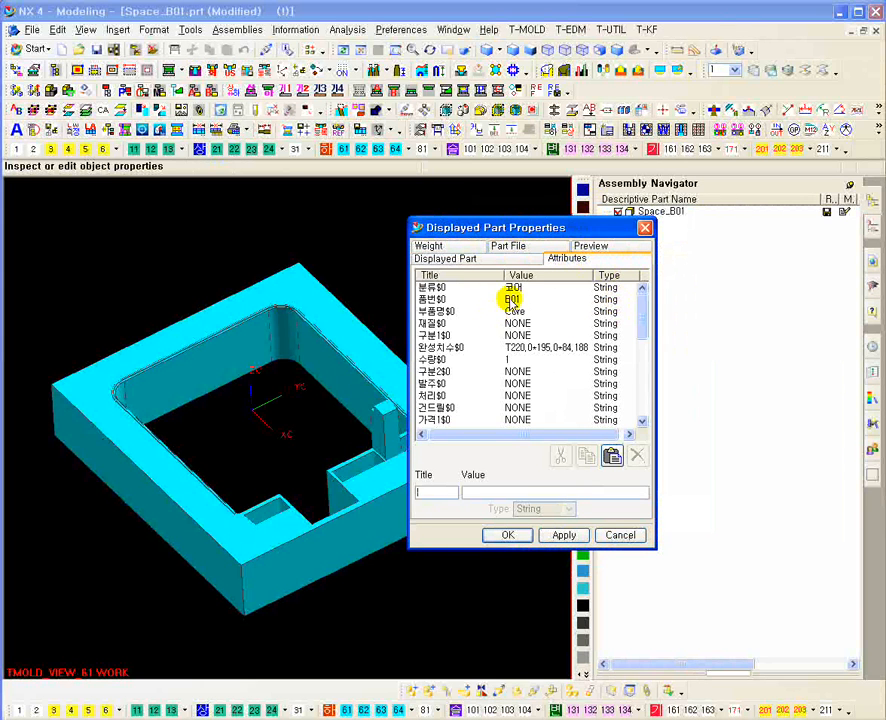
left_click_drag(643, 316, 643, 407)
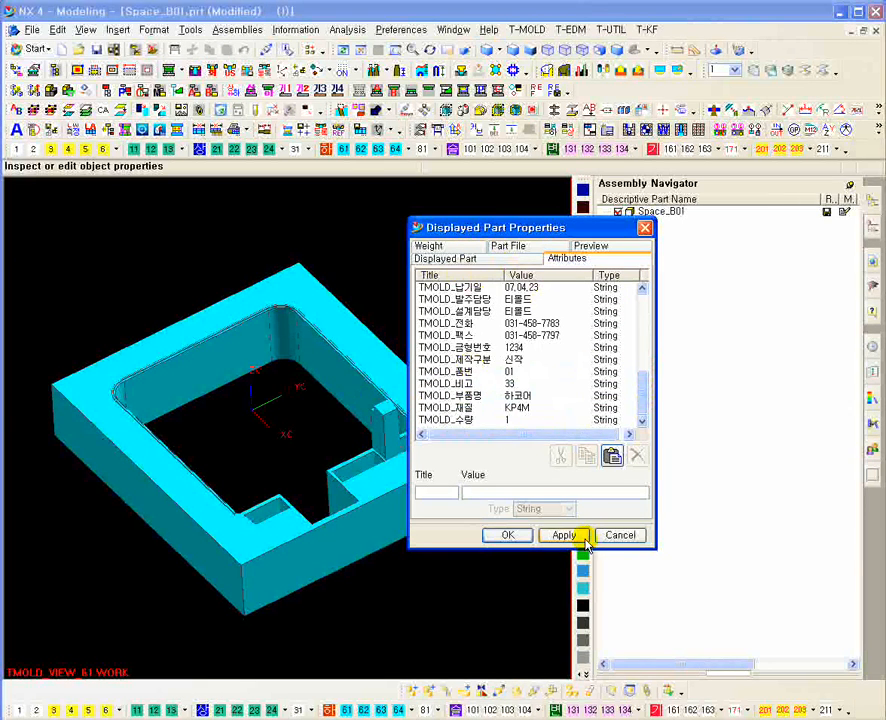
left_click(508, 535)
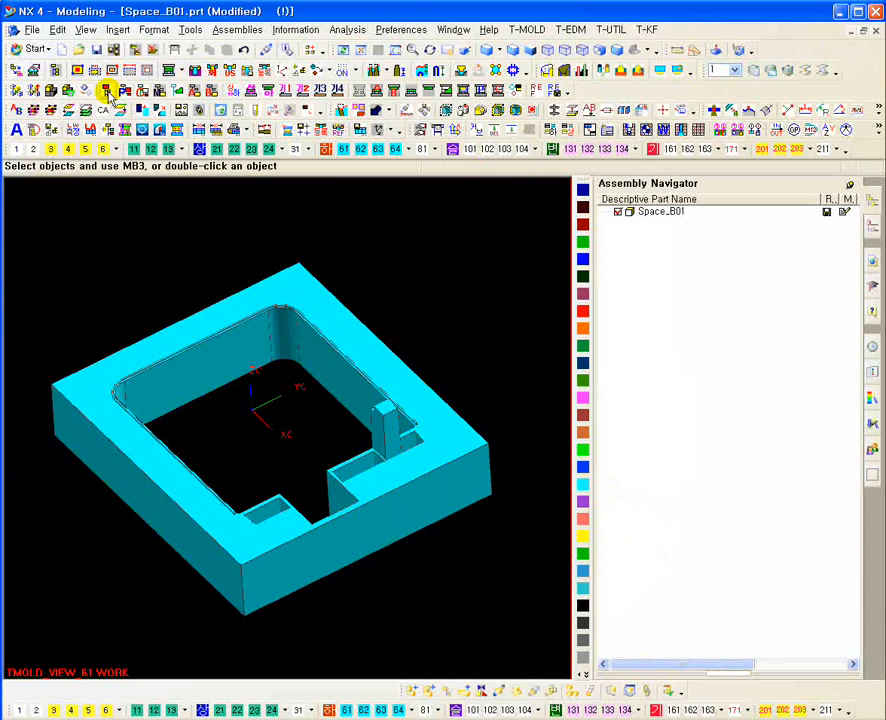
Display the Space_00TOP assembly and review the ejector pin order form's pin types and order fields, closing it without an order
left_click(106, 89)
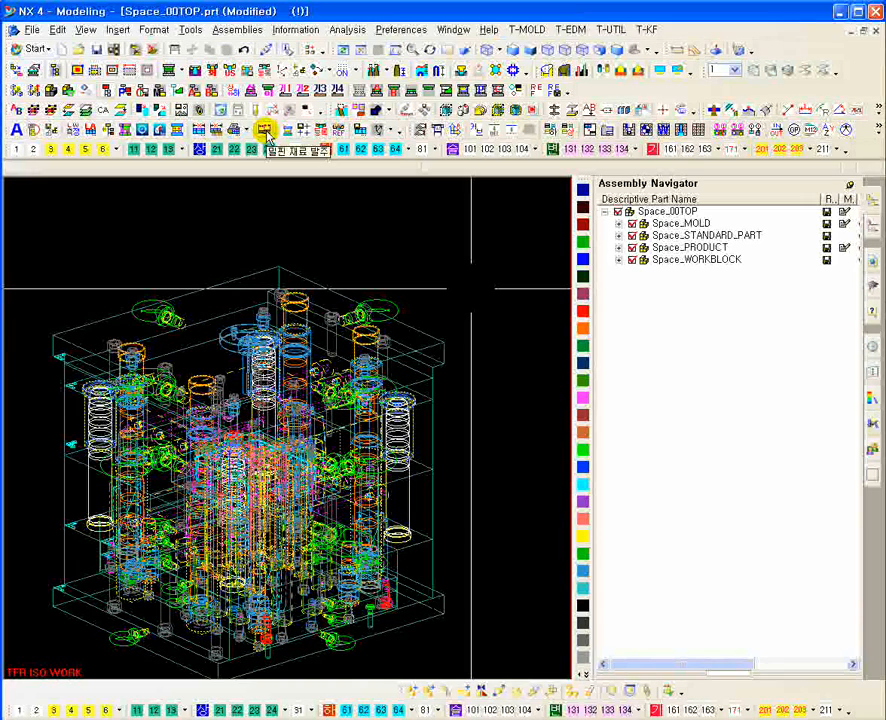
left_click(265, 130)
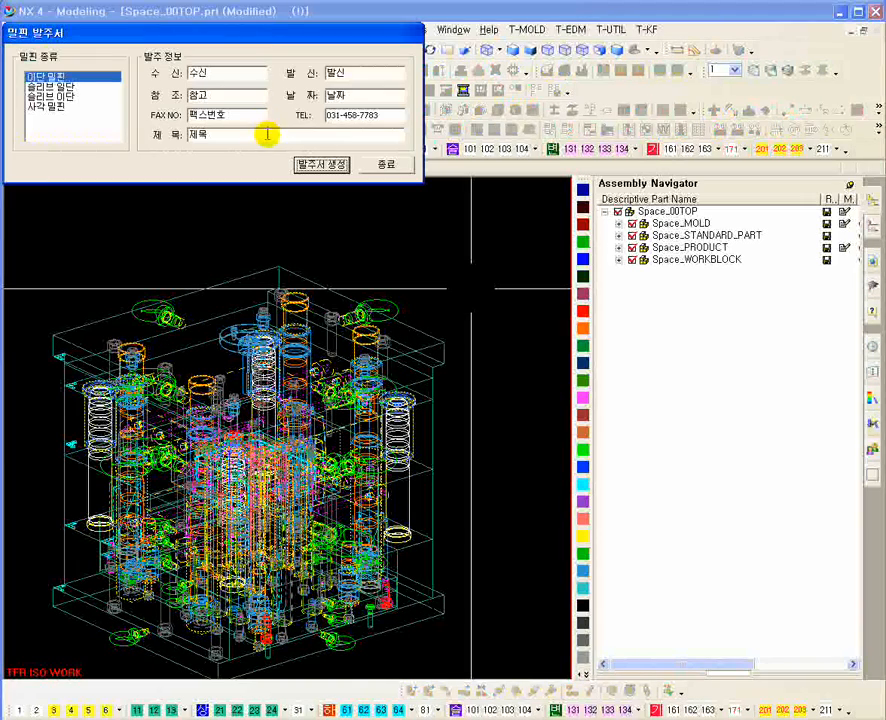
left_click(386, 166)
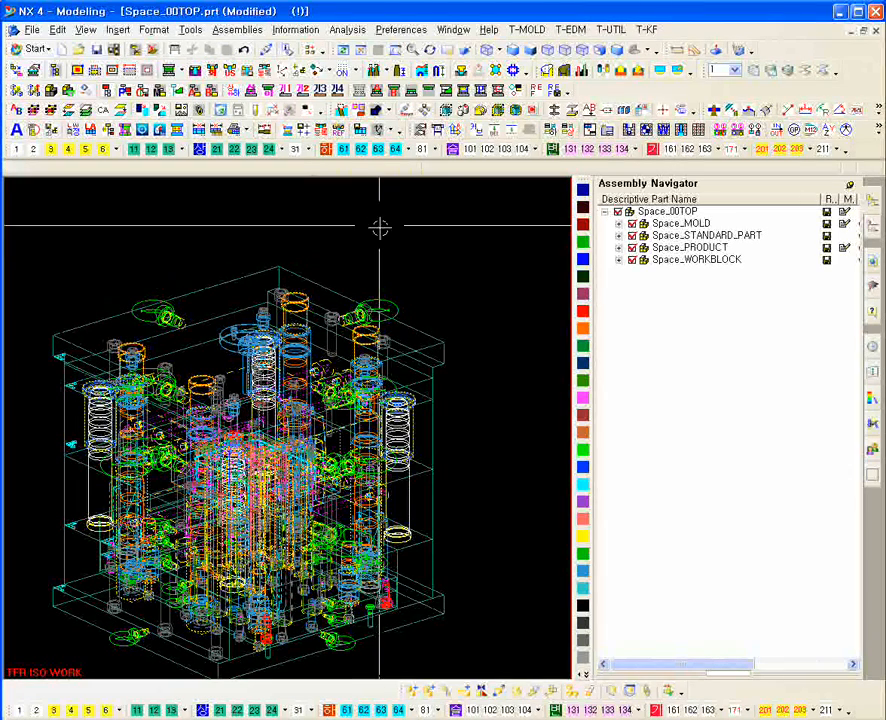
left_click(357, 125)
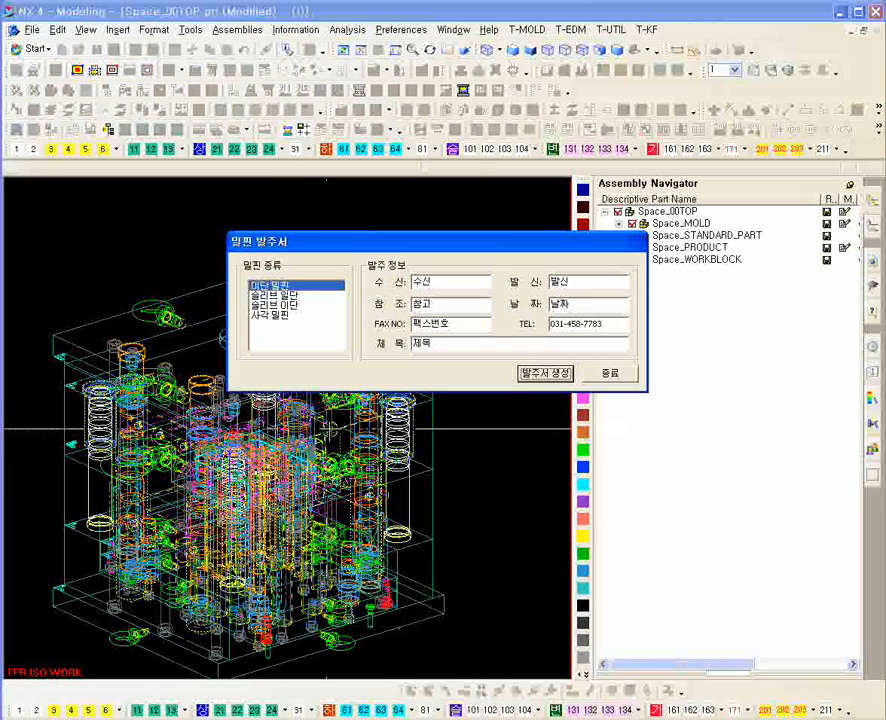
left_click(614, 377)
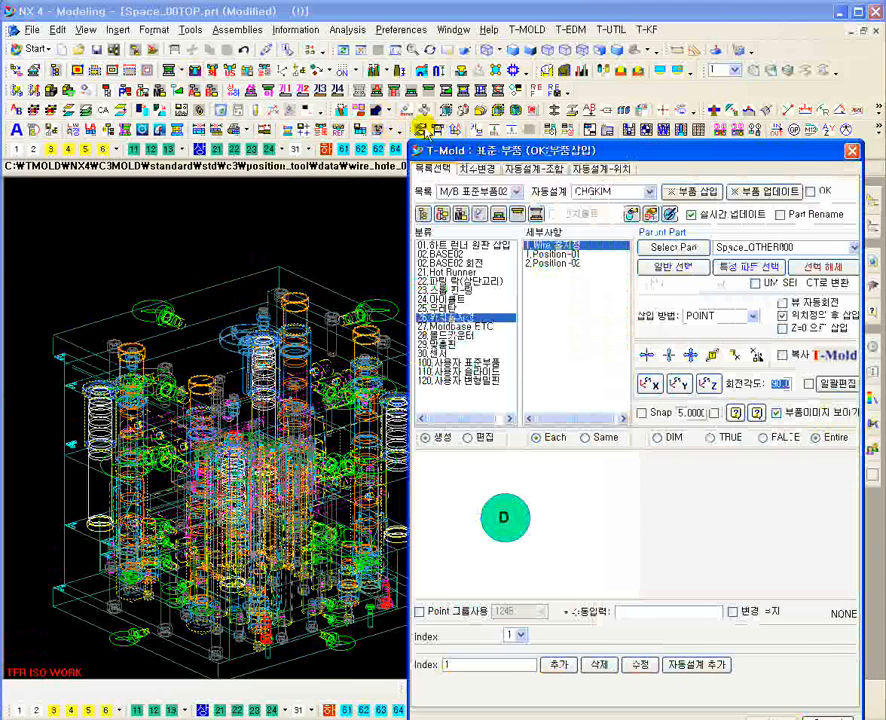
Insert a general (일반) sleeve ejector pin with index D-04 into Space_SLEEVE_EJP at a free point beside the mold
left_click(358, 165)
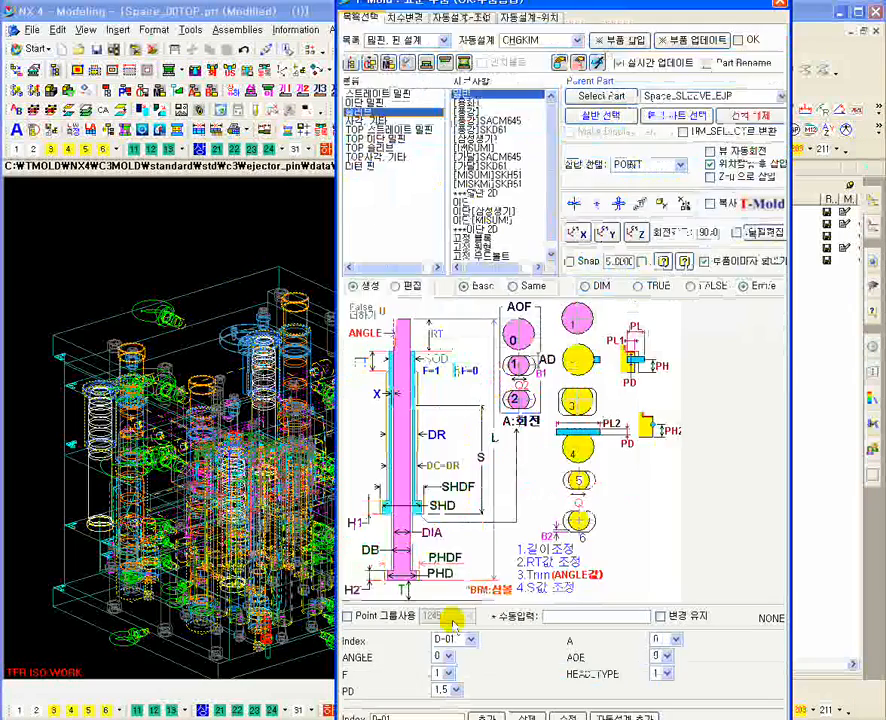
left_click(466, 642)
left_click(455, 605)
left_click(619, 40)
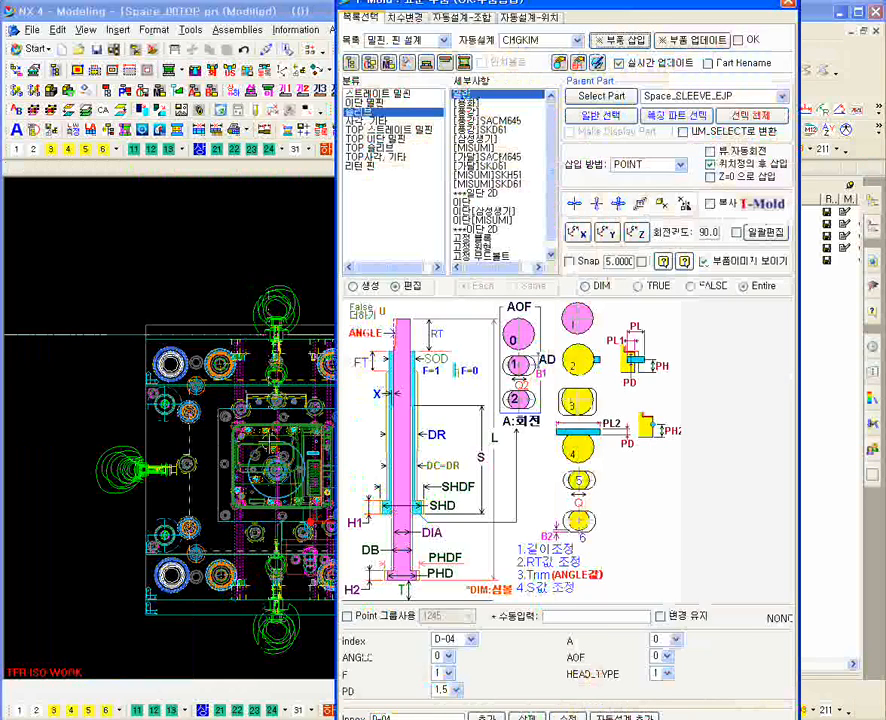
middle_click_drag(265, 436, 240, 415, "shift")
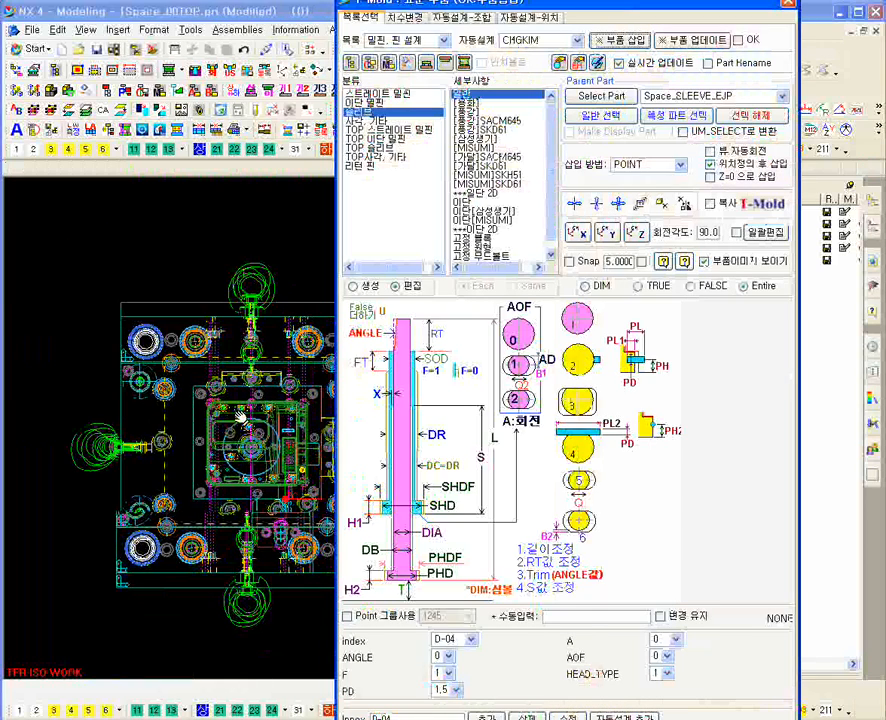
left_click(574, 203)
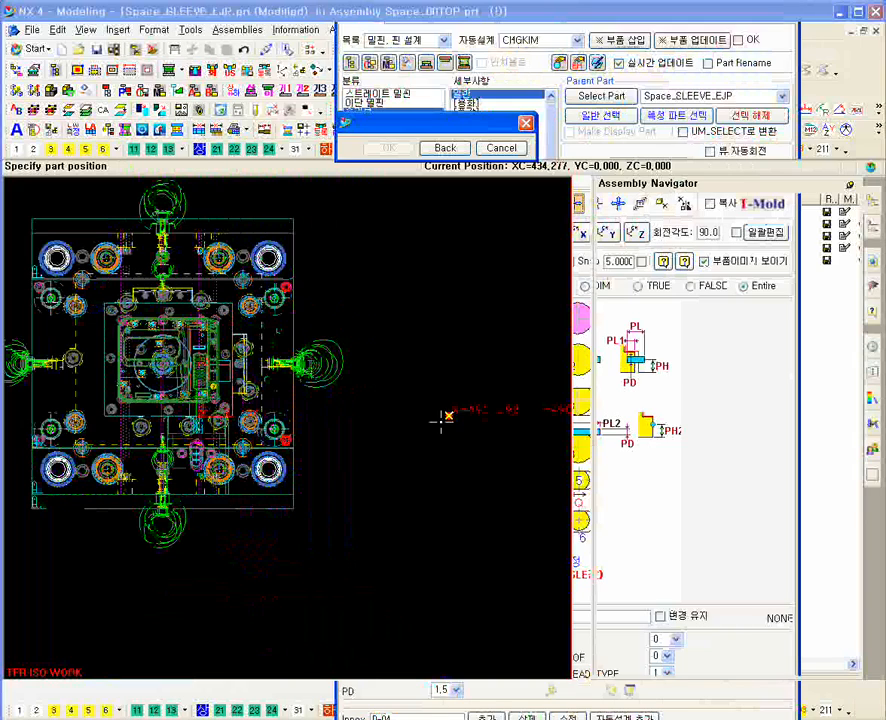
left_click(444, 416)
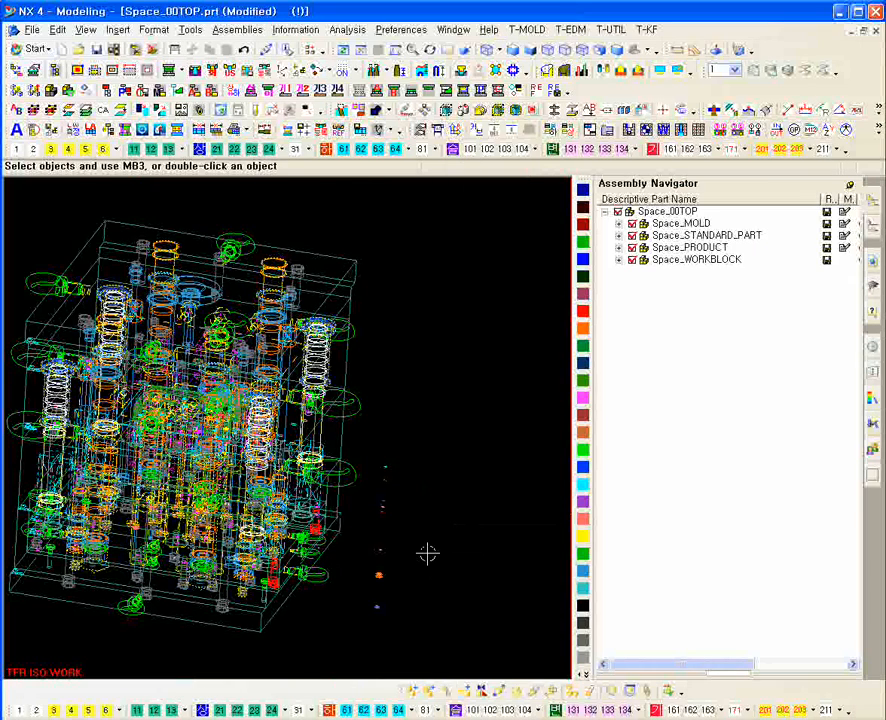
Replace the reference set of the inserted sleeve ejector pin beside the mold with FALSE
middle_click_drag(427, 553, 419, 436)
right_click(415, 385)
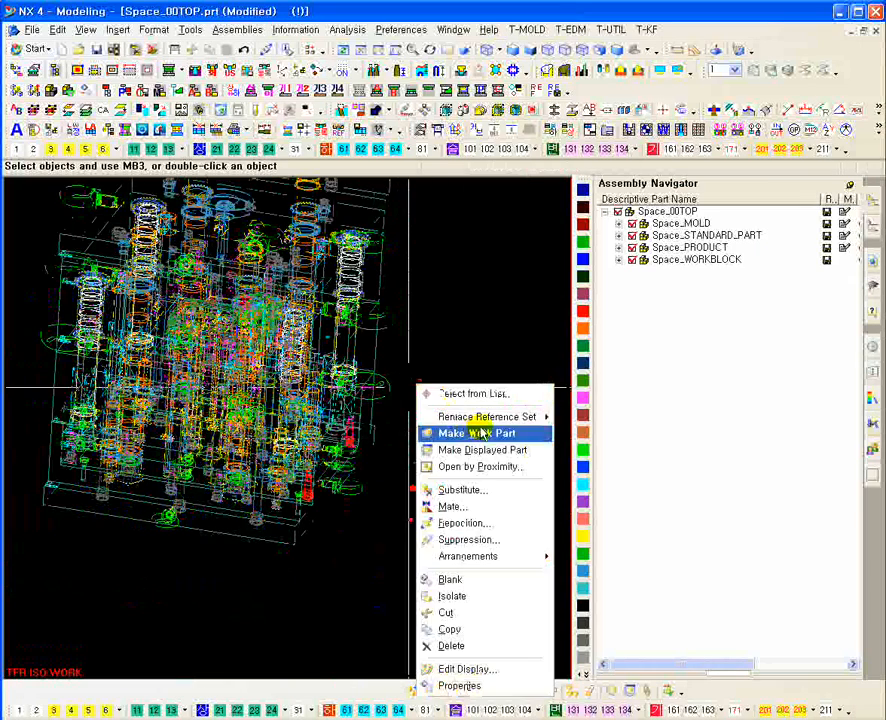
mouse_move(486, 418)
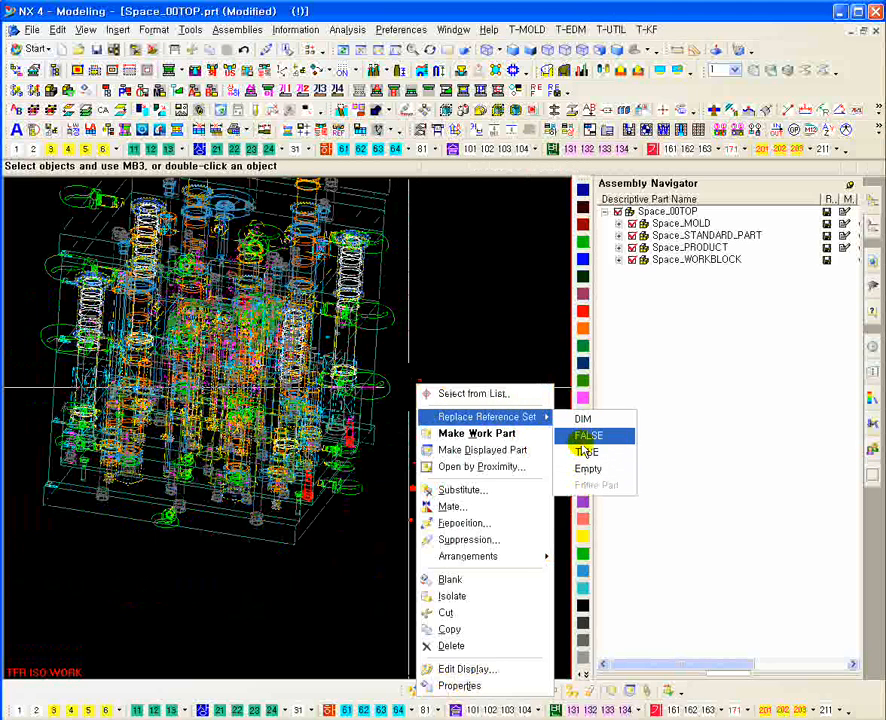
left_click(587, 437)
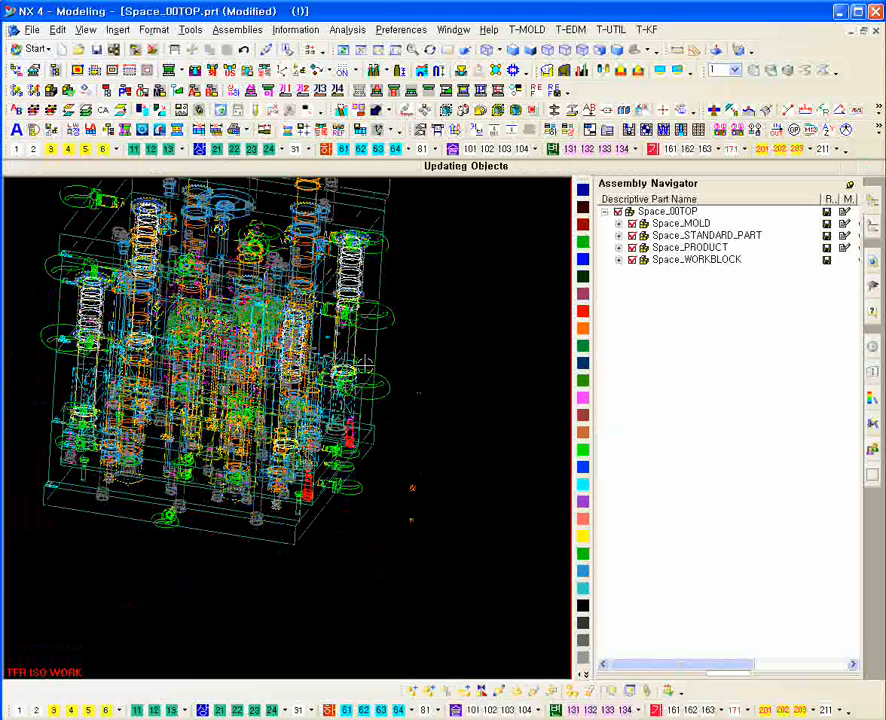
middle_click_drag(365, 366, 455, 463)
middle_click_drag(432, 398, 456, 364, "ctrl")
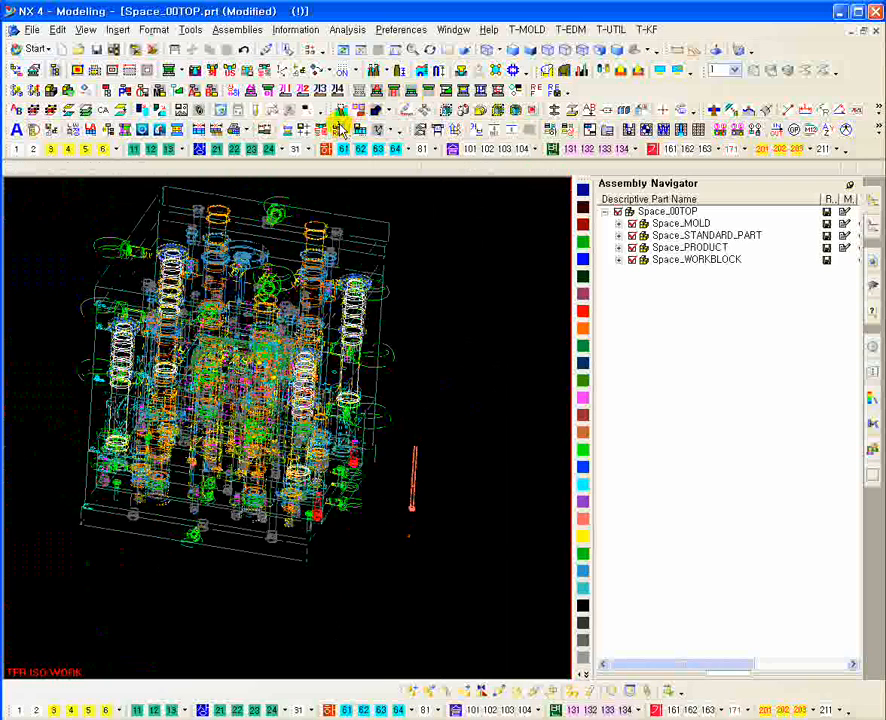
left_click(287, 133)
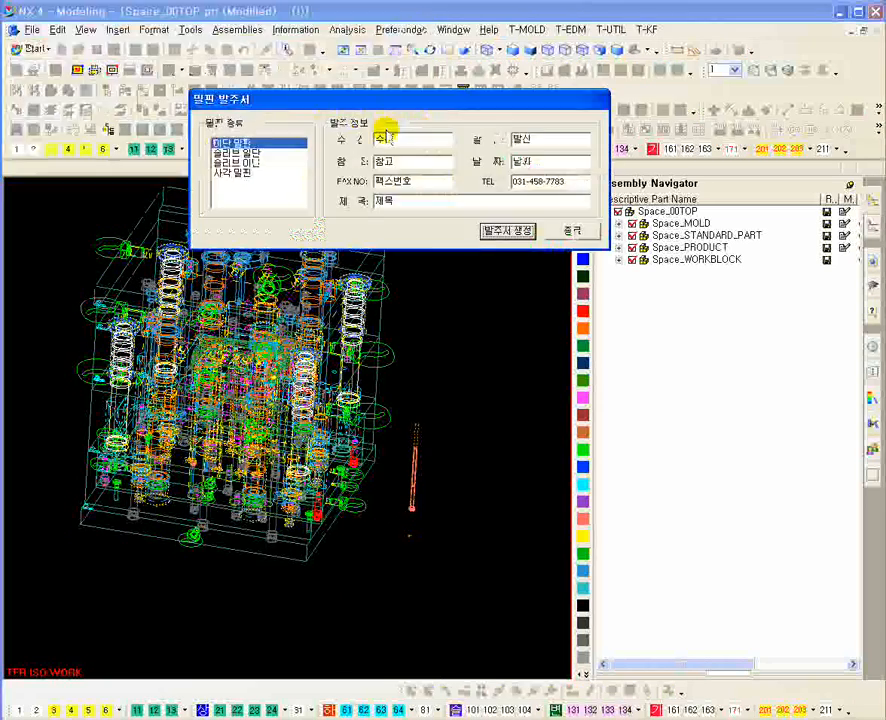
left_click(522, 232)
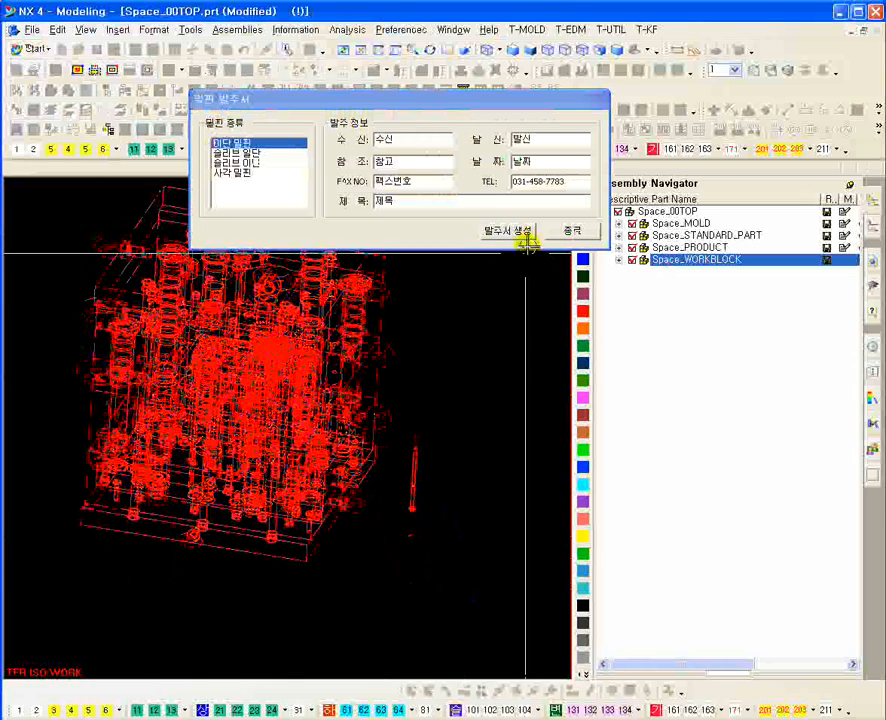
left_click(571, 230)
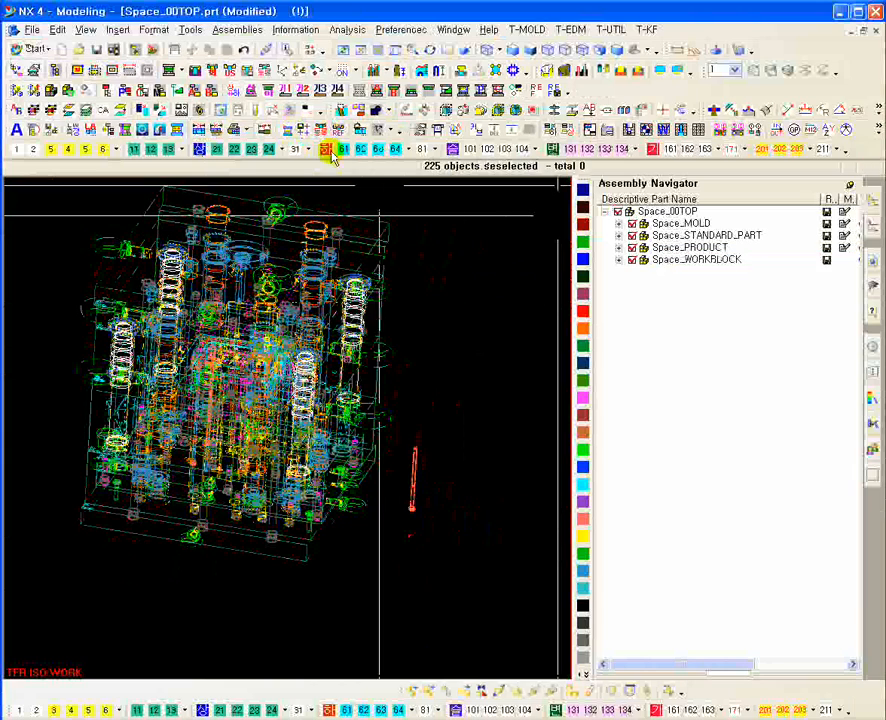
Start an ejector pin order of type 슬리브 일단 and select the sleeve ejector pin beside the mold
left_click(263, 130)
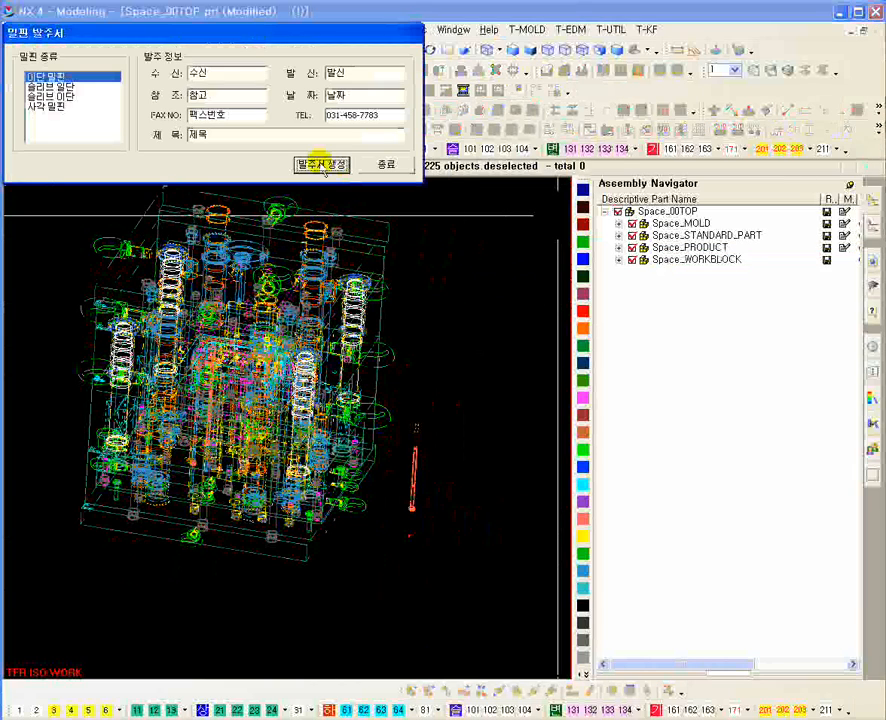
left_click(322, 164)
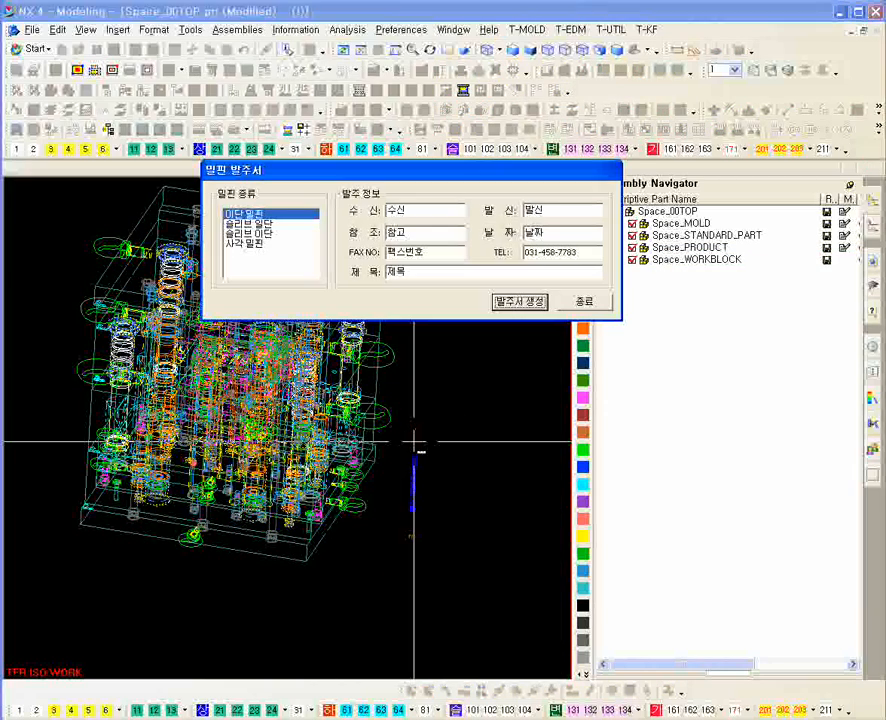
left_click_drag(402, 418, 459, 604)
middle_click_drag(471, 449, 452, 480)
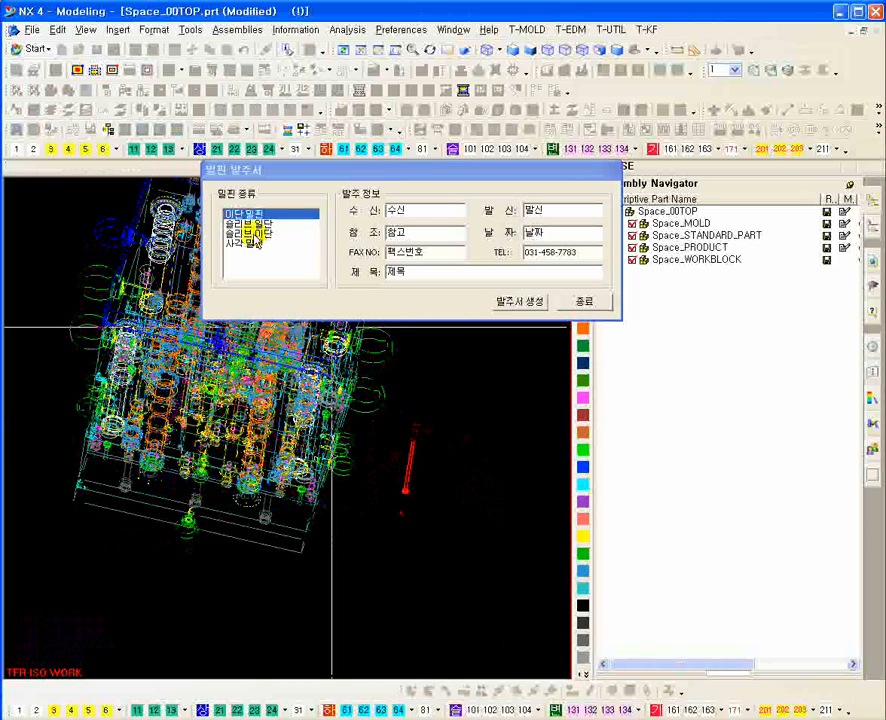
left_click(245, 224)
left_click_drag(410, 420, 466, 584)
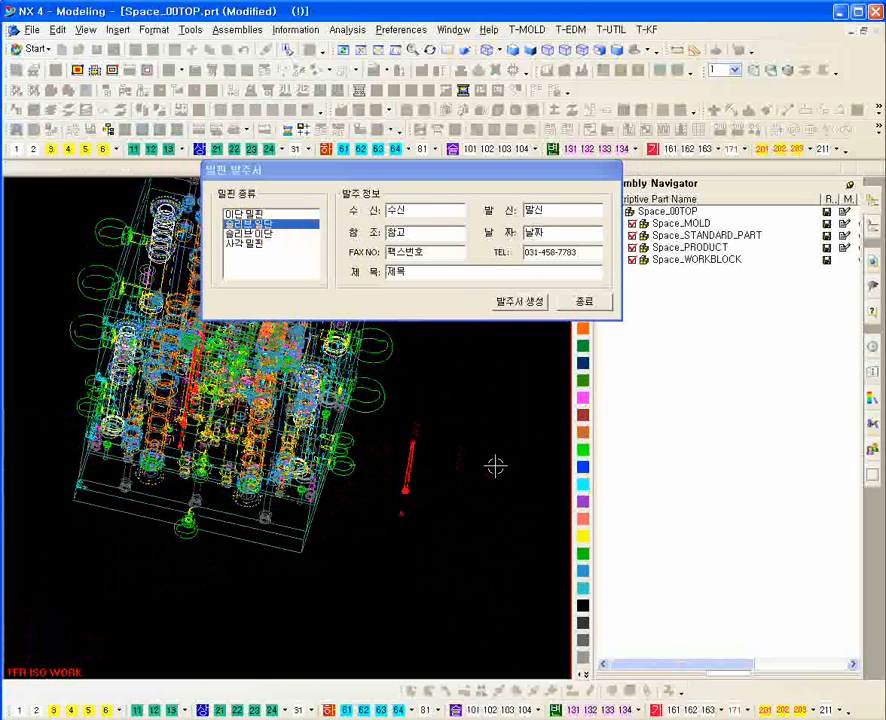
Set the order title to 슬리브일단 and generate the order sheet as 123.xls in the T-MOLD folder
double_click(390, 292)
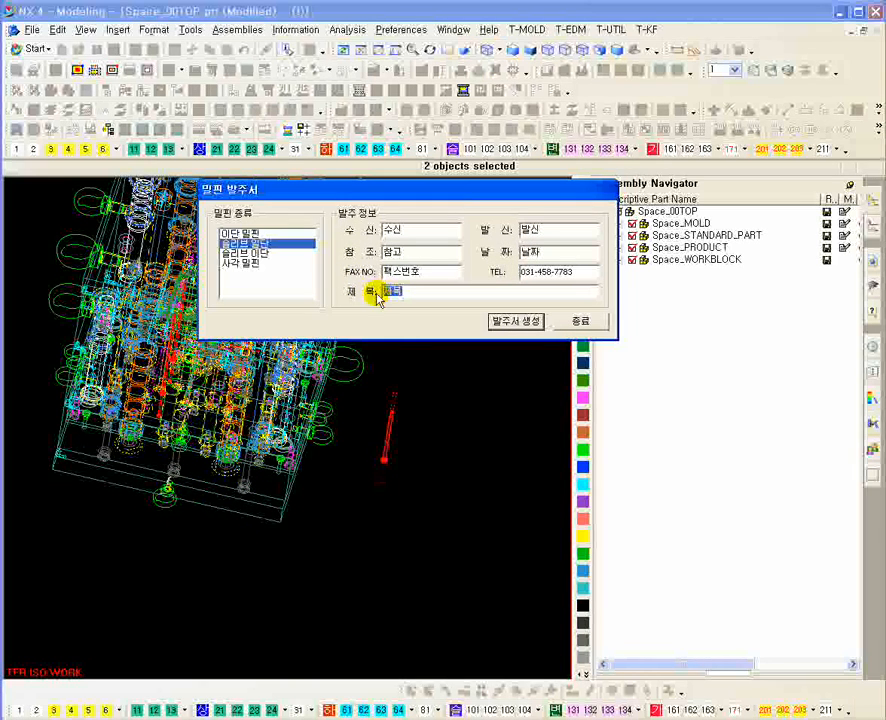
type("123")
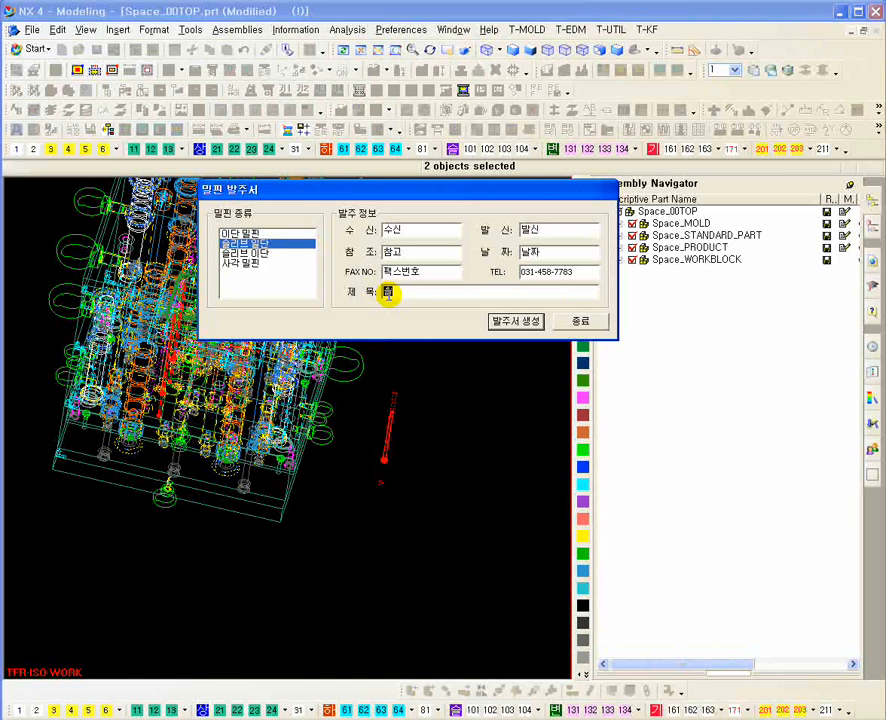
type("일ㄷㅏㄴ")
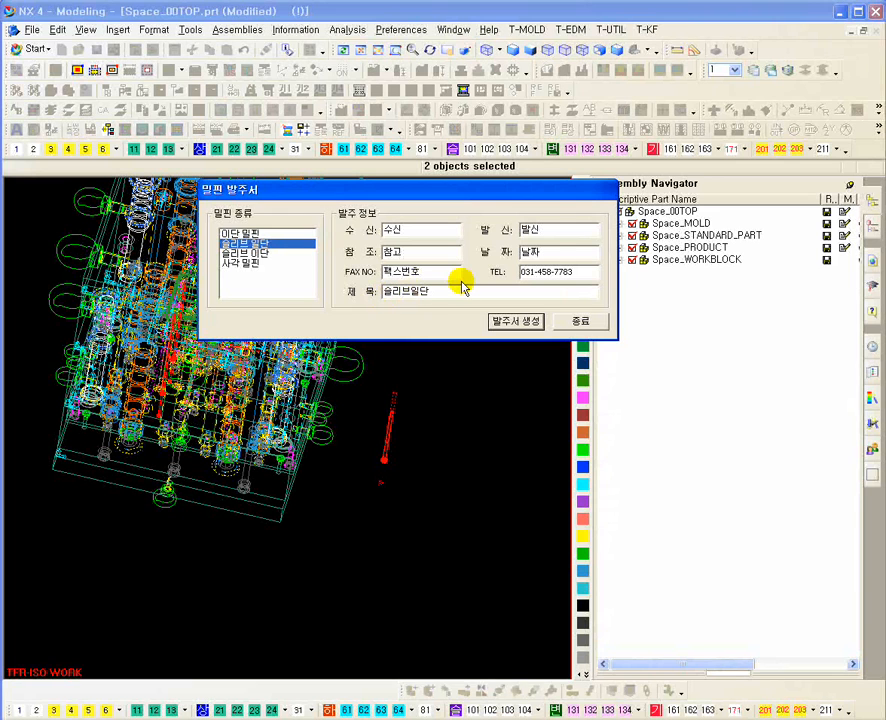
double_click(512, 230)
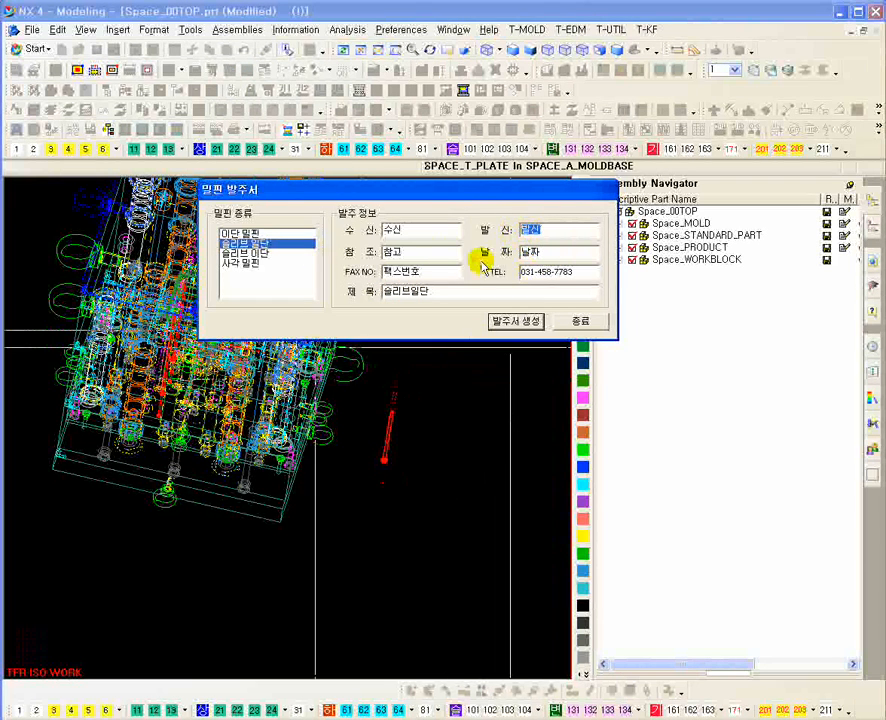
left_click(524, 322)
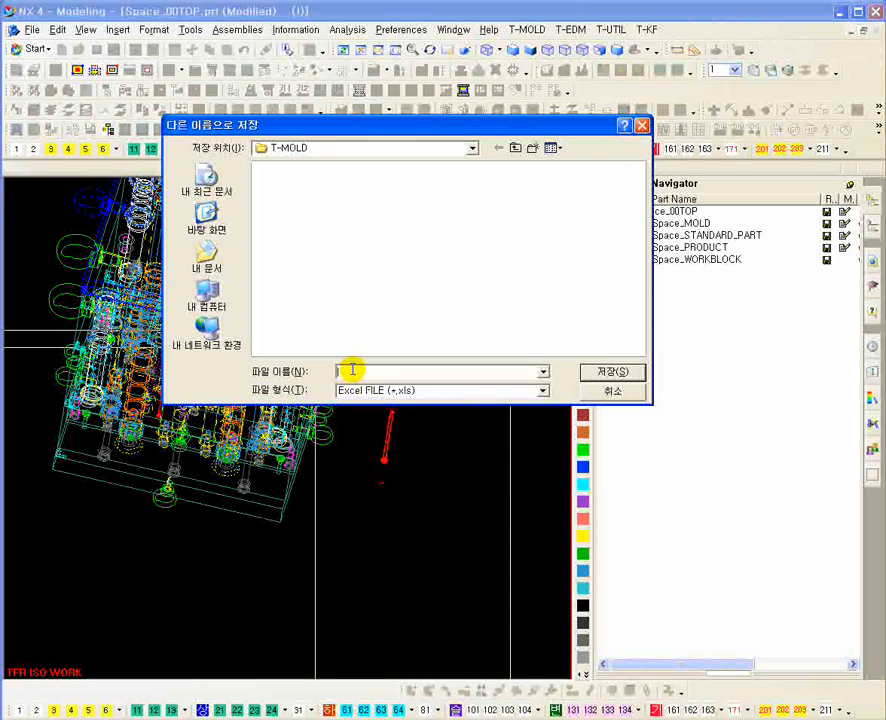
key("Return")
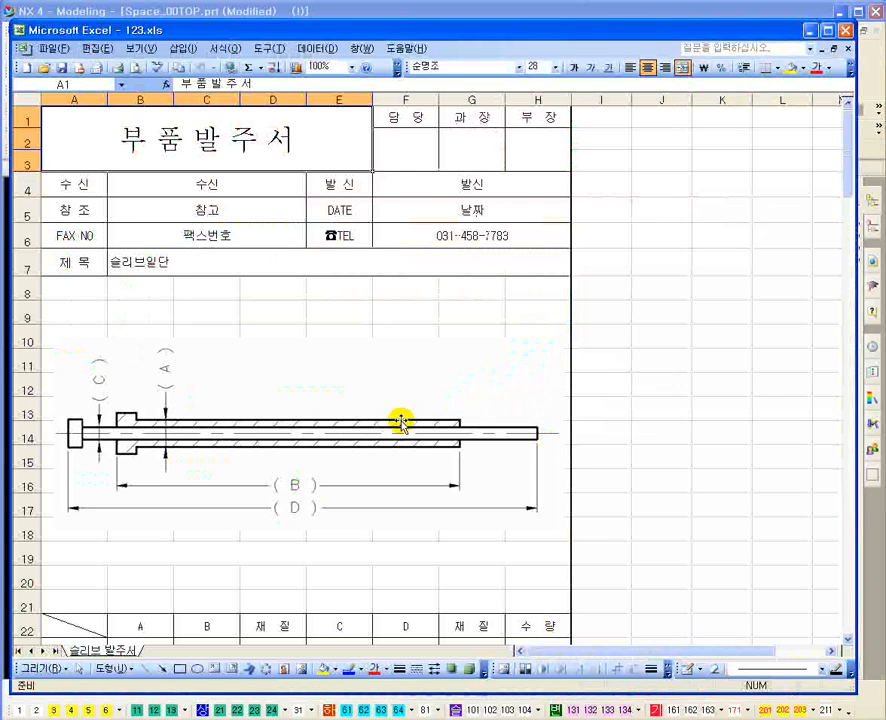
Examine the sleeve pin drawing and the diameter, length, material and quantity entries in the order sheet 123.xls, closing it when done
left_click(224, 440)
scroll(240, 420, "down", 4)
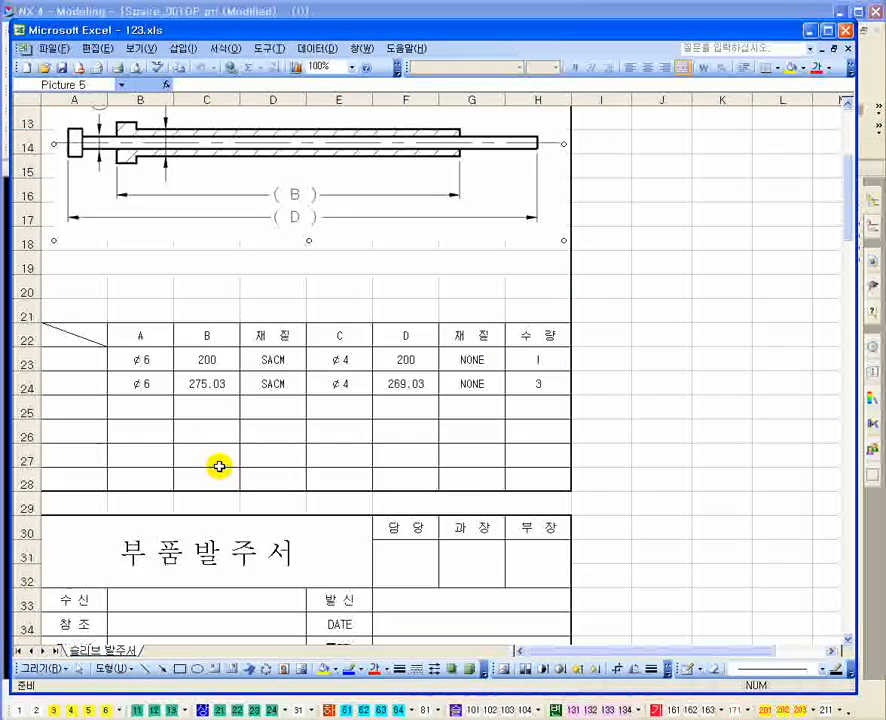
scroll(170, 270, "up", 2)
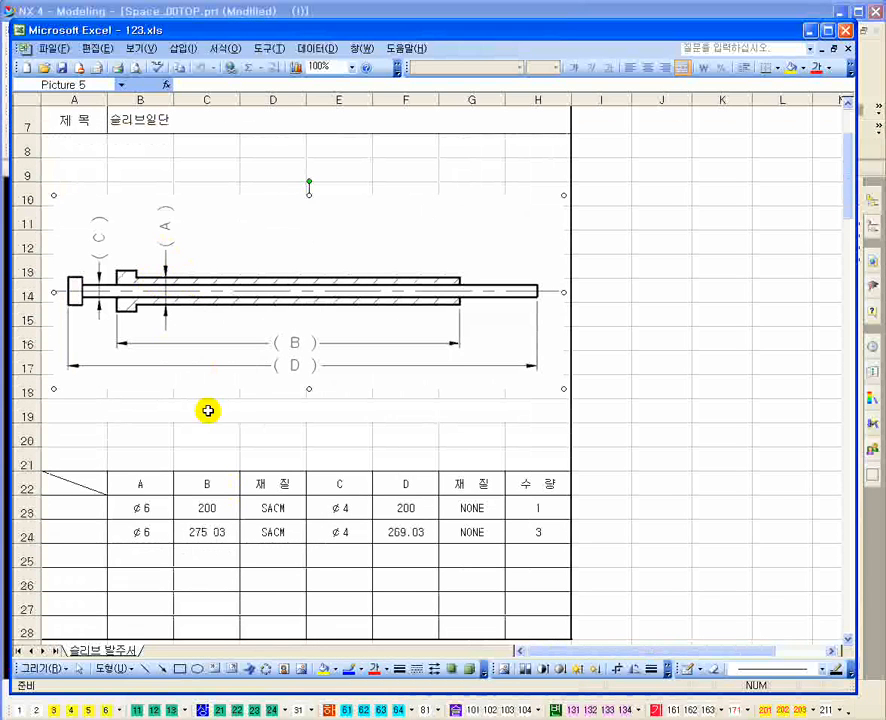
left_click(146, 536)
left_click(226, 514)
left_click(230, 531)
left_click(274, 535)
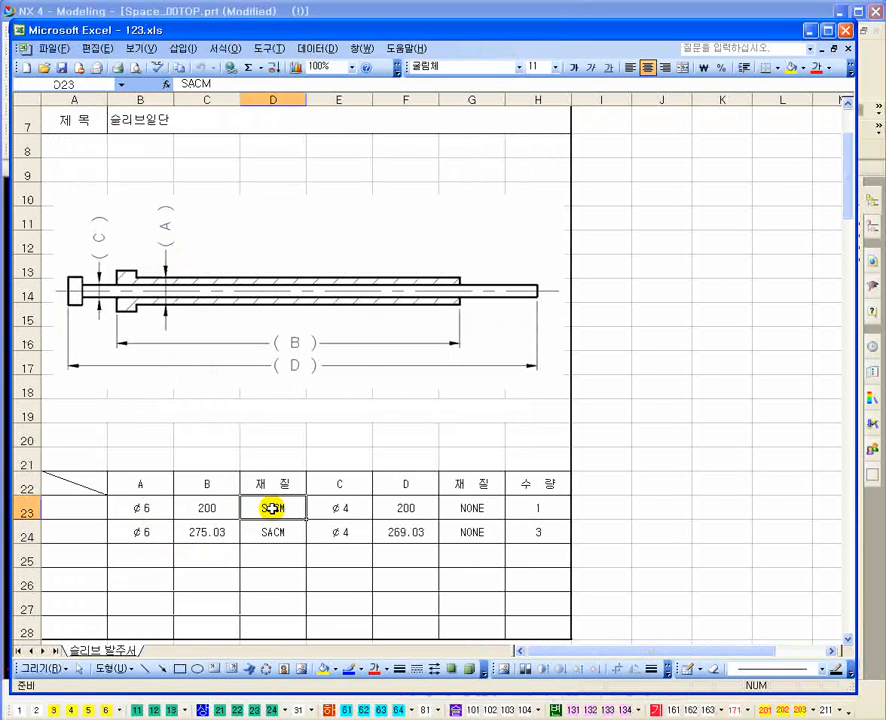
left_click(348, 535)
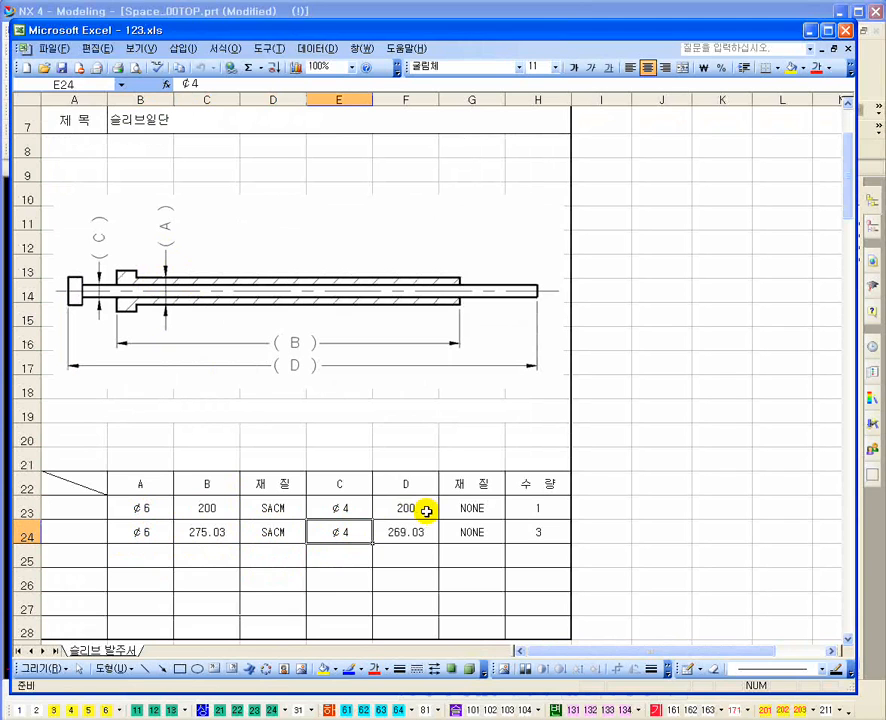
left_click(846, 31)
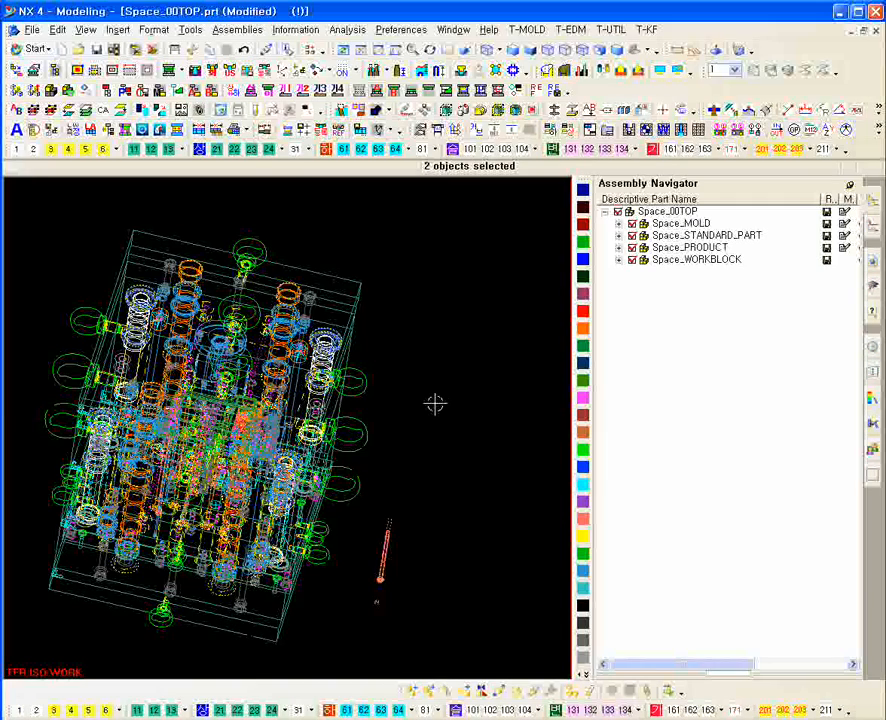
Export the mold base's top plate from Space_00TOP as the Parasolid text file 222 in the T-MOLD folder
middle_click_drag(435, 403, 420, 340)
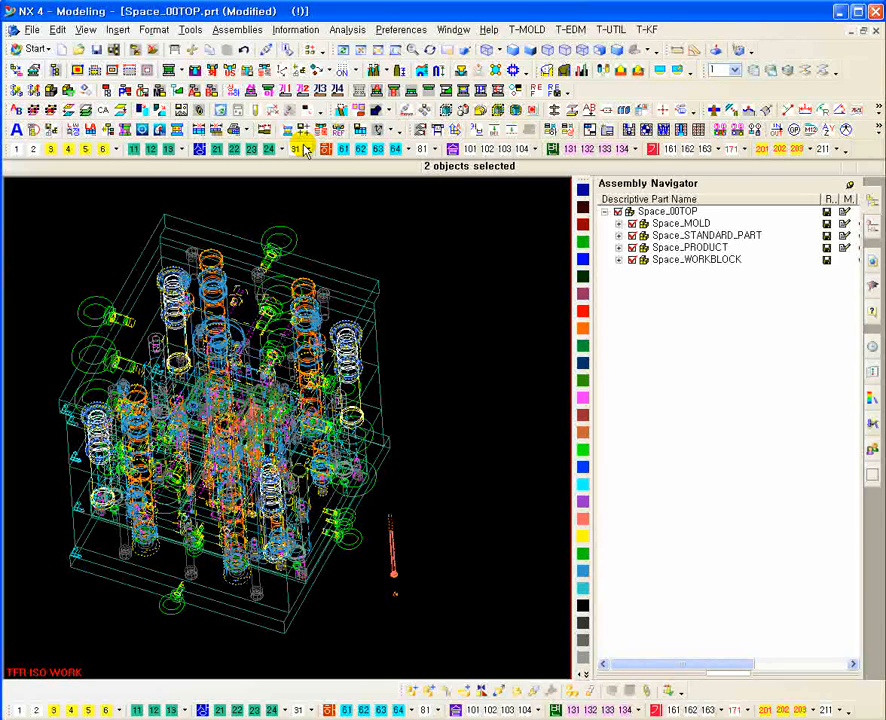
middle_click_drag(457, 387, 392, 329)
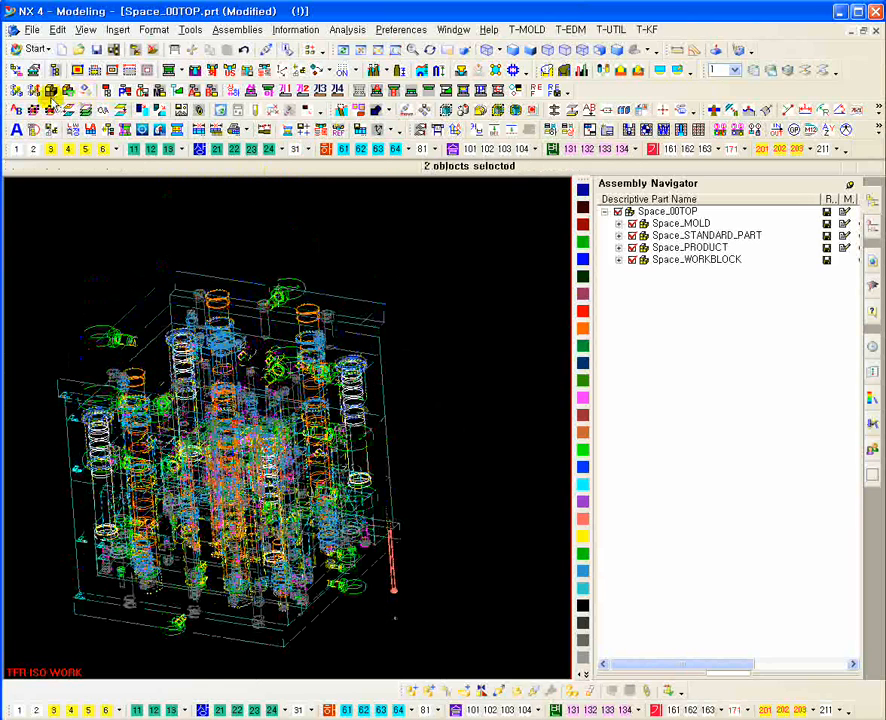
middle_click_drag(207, 277, 474, 337)
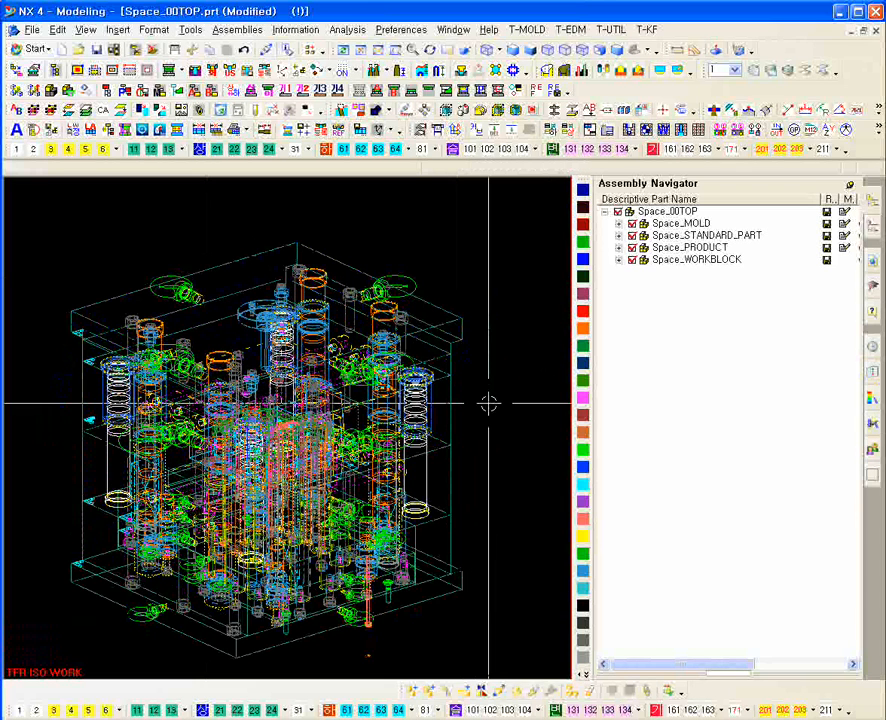
left_click(32, 29)
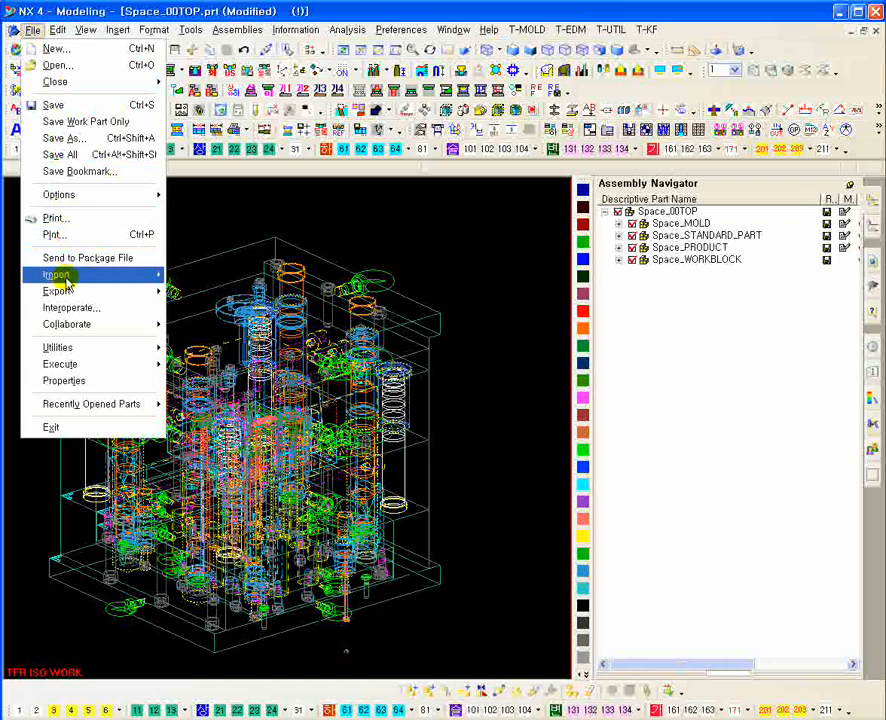
mouse_move(66, 292)
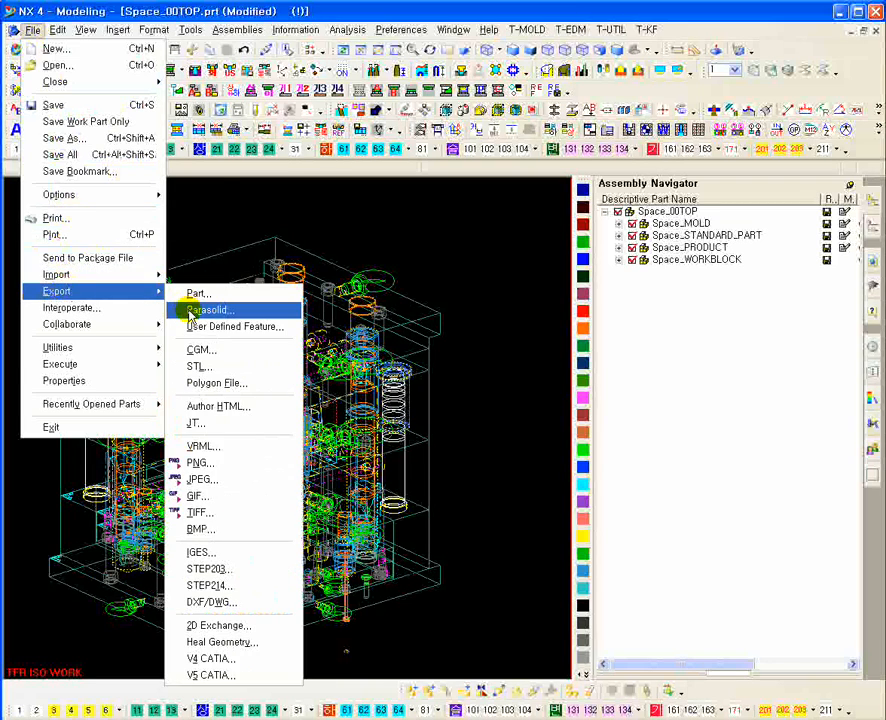
left_click(195, 310)
type("2")
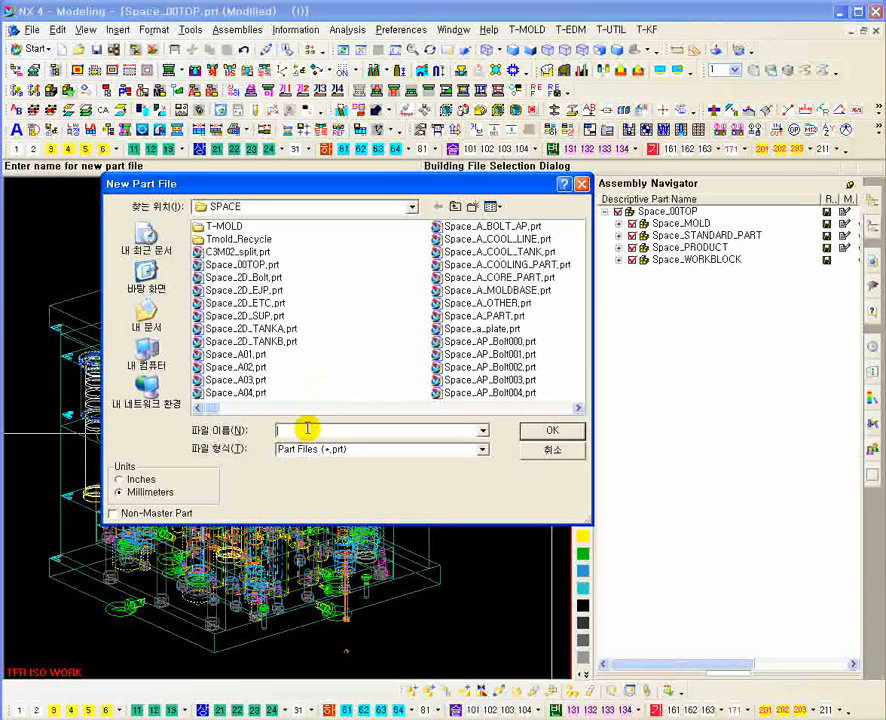
Create a new millimetre part file named 11 in the SPACE folder
type("11")
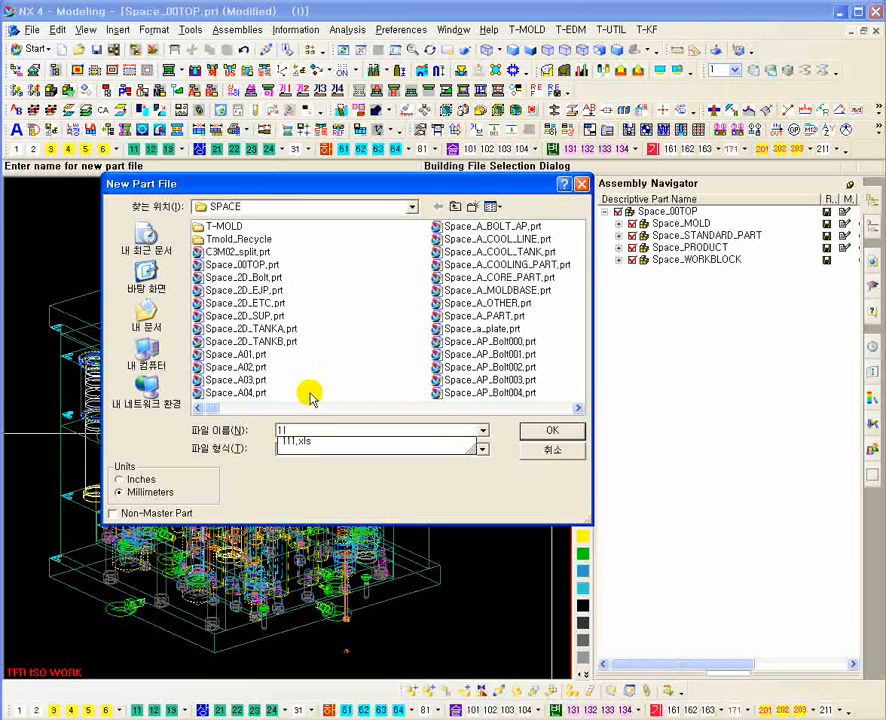
key("Return")
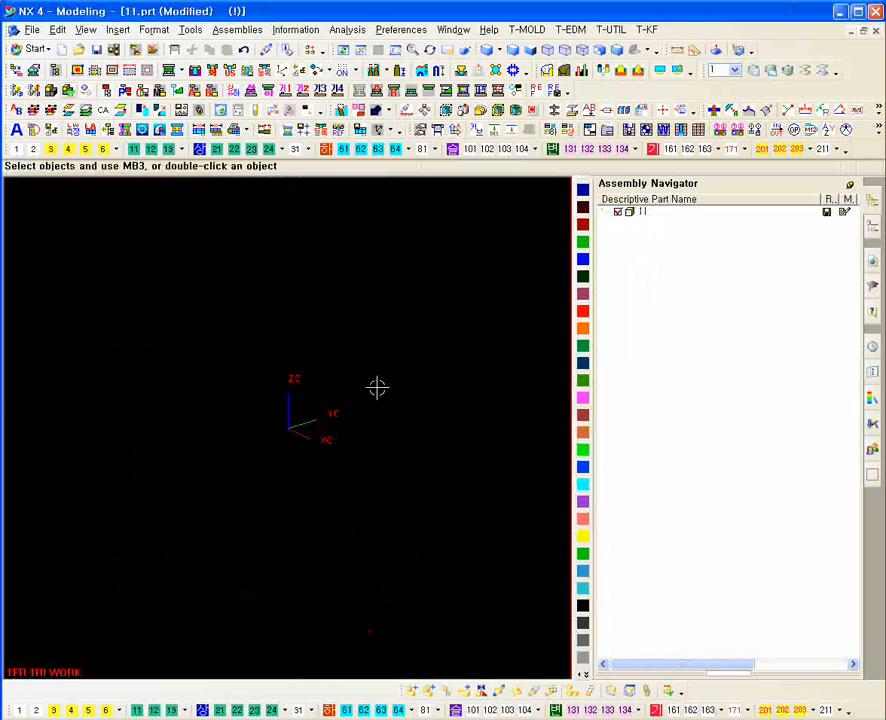
left_click(32, 29)
mouse_move(70, 291)
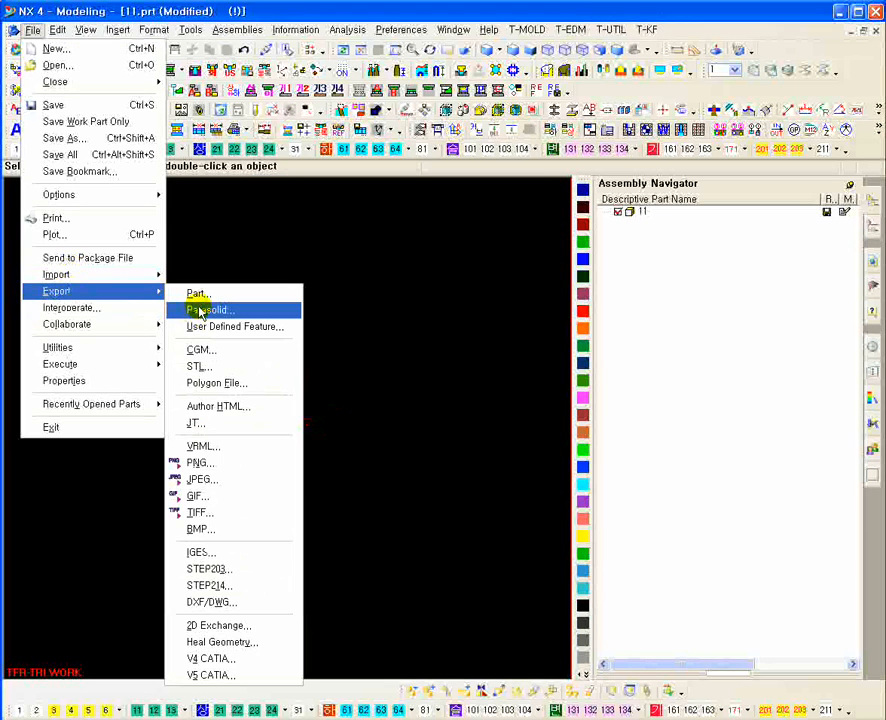
left_click(200, 311)
left_click(472, 216)
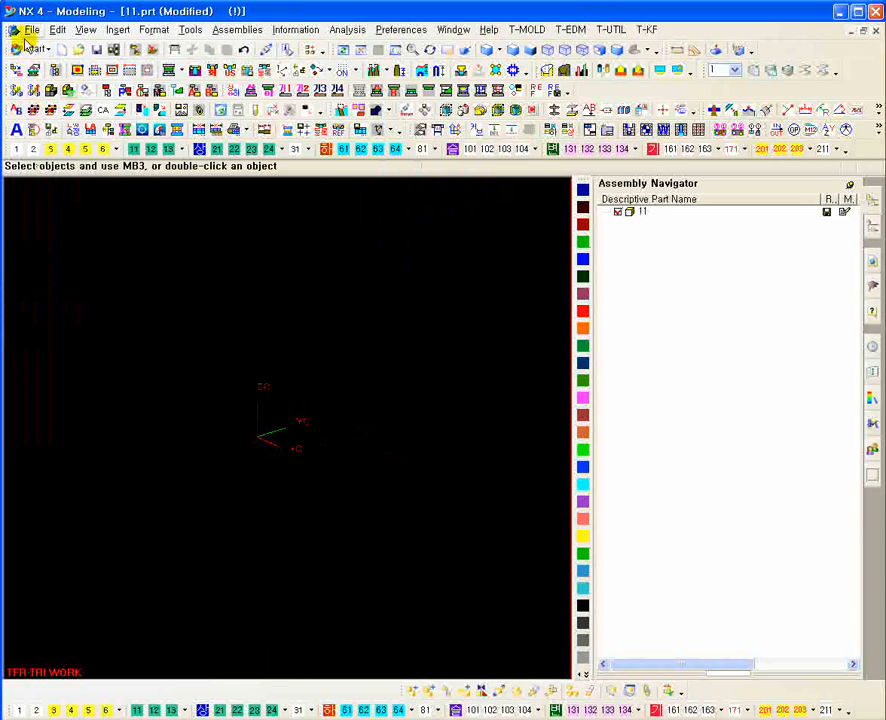
Import the Parasolid file 222.x_t from the T-MOLD folder into part 11 and save the part
left_click(32, 29)
left_click(204, 291)
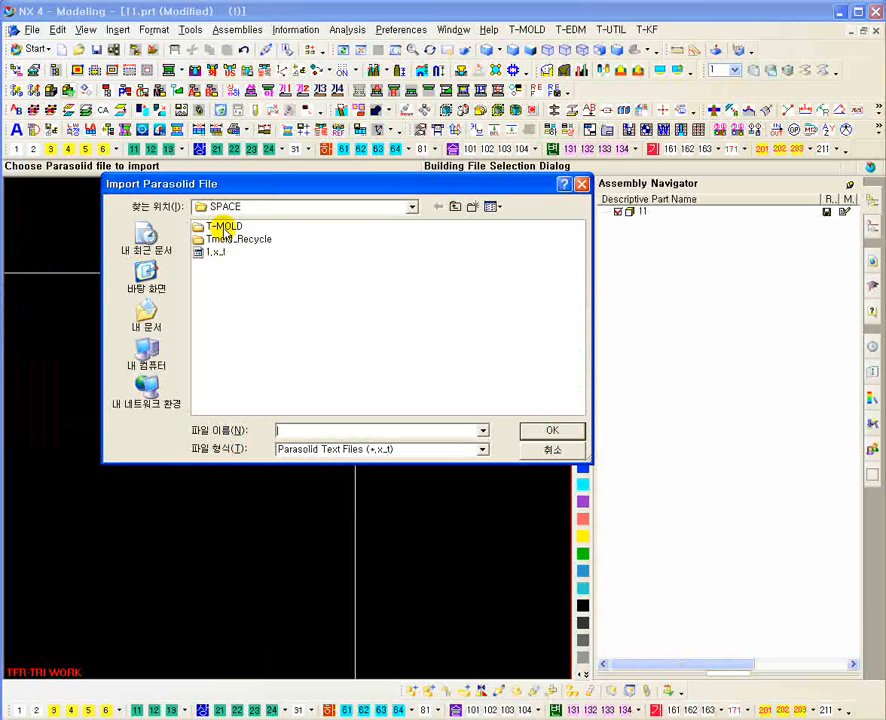
double_click(224, 227)
left_click(220, 228)
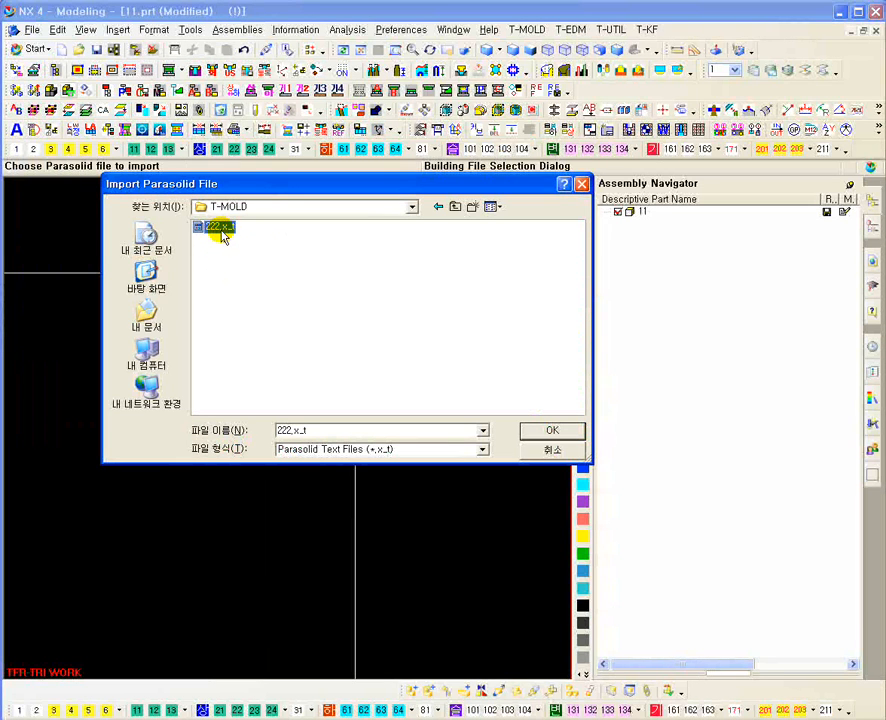
double_click(220, 228)
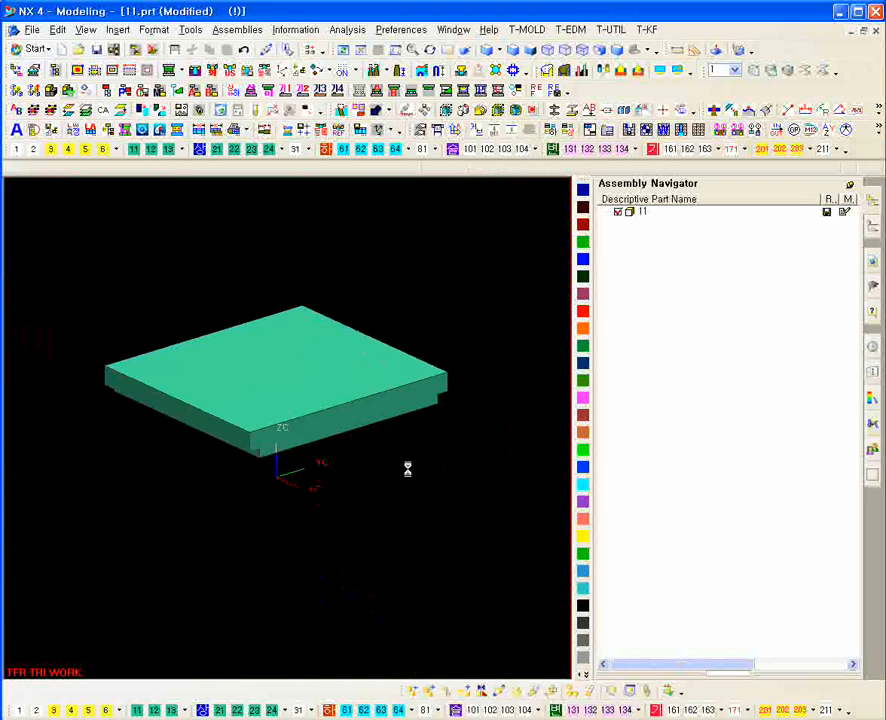
left_click(179, 135)
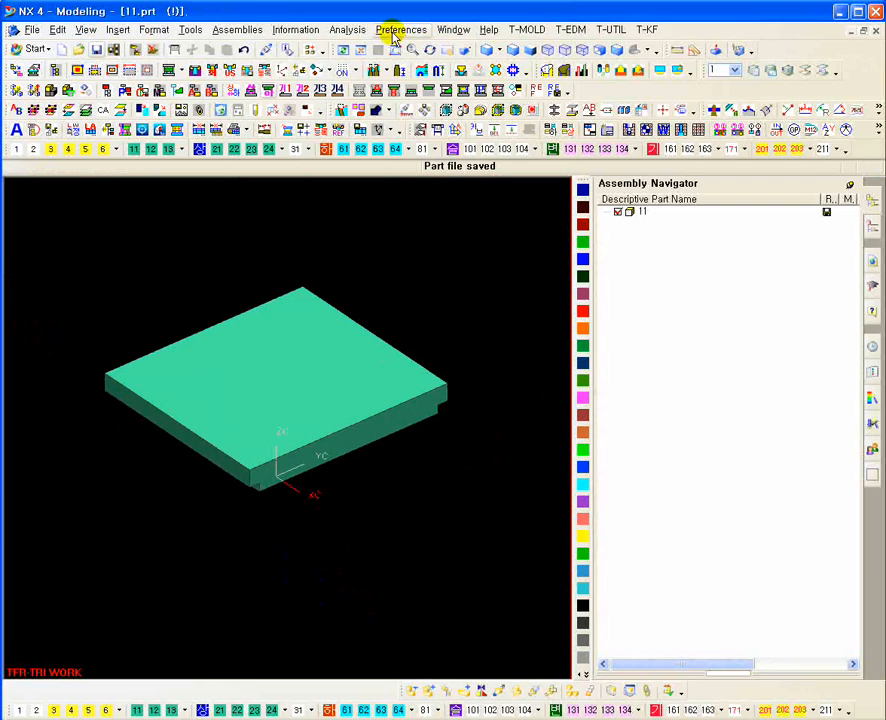
Display the Top.prt assembly and replace the reference set of the top plate Space_t_plate_exp with Empty
left_click(455, 30)
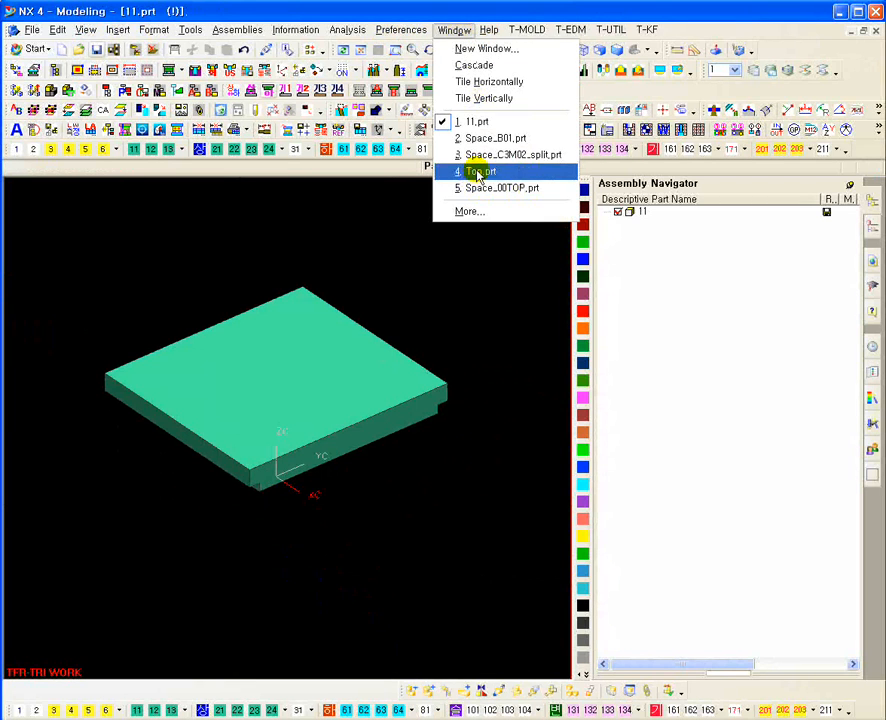
left_click(478, 172)
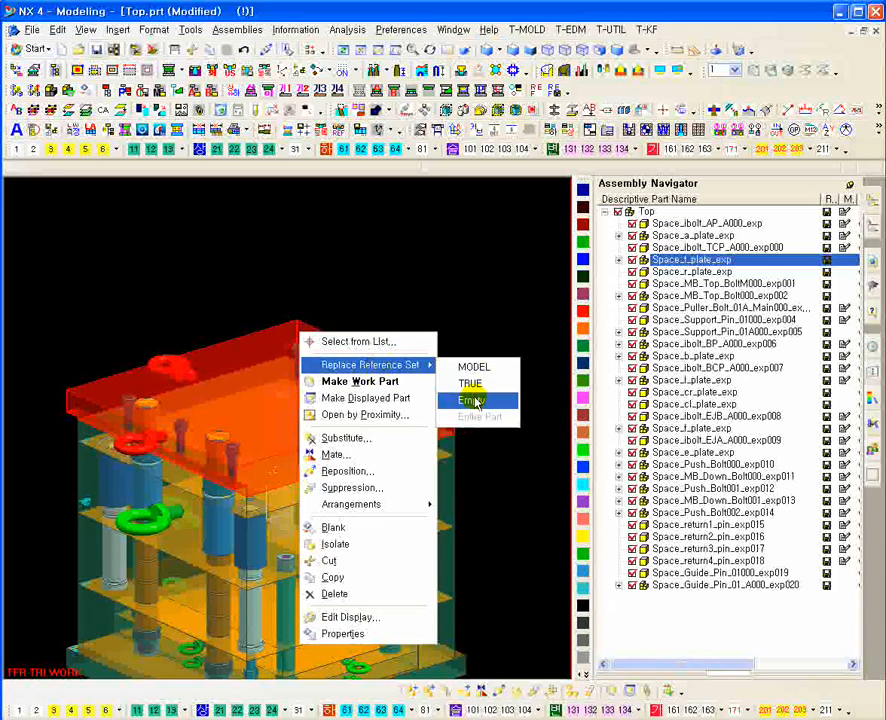
left_click(474, 404)
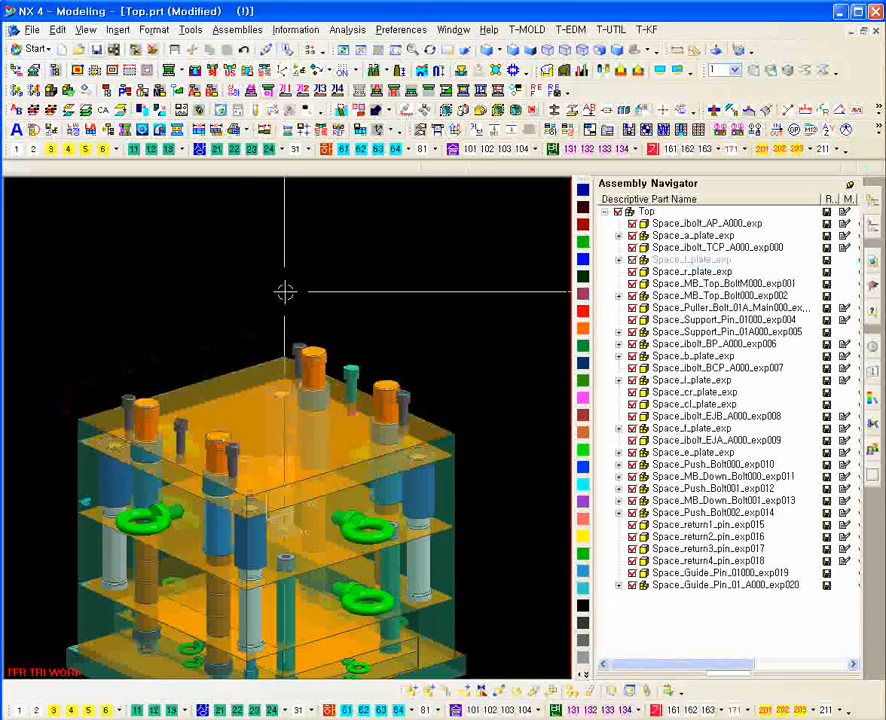
Start a T-Mold object import with automatic MoldBase attributes, and browse to the SPACE folder for the source part
middle_click_drag(194, 348, 208, 291, "shift")
scroll(154, 281, "down", 3)
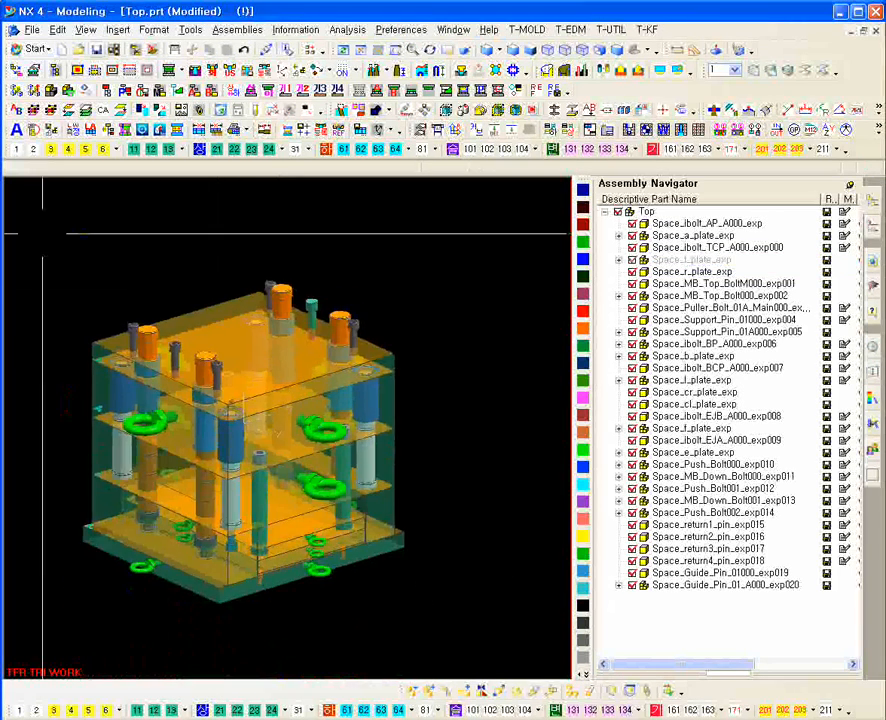
middle_click_drag(150, 306, 169, 310, "shift")
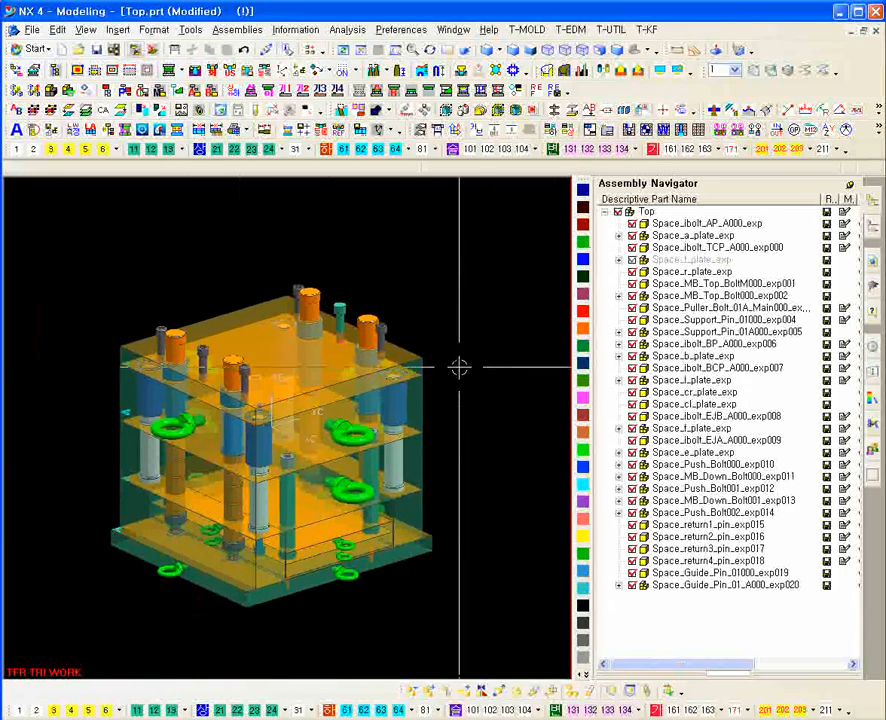
middle_click_drag(459, 366, 459, 350)
left_click(287, 133)
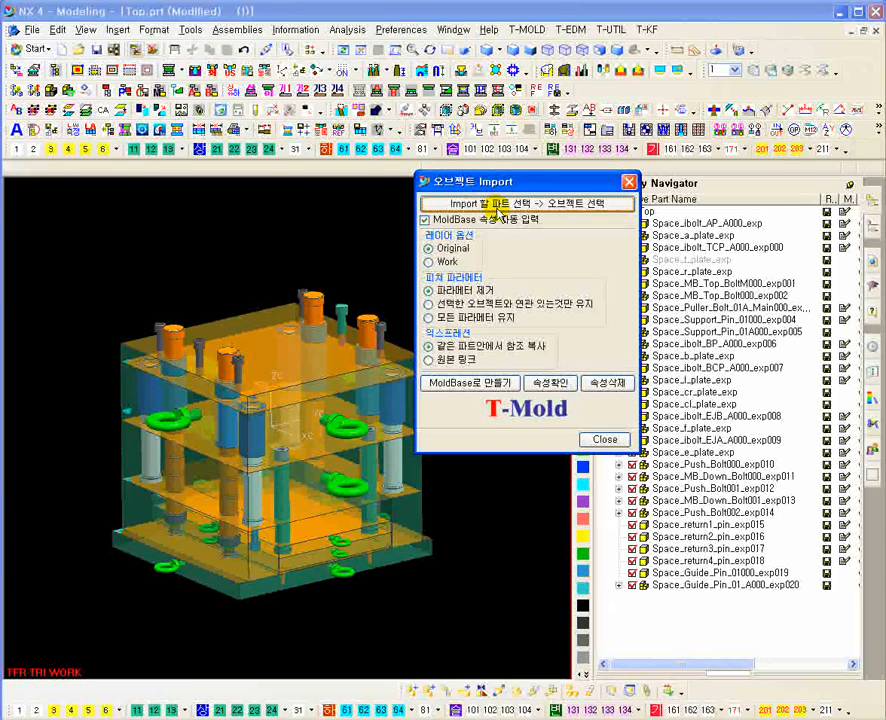
left_click(486, 204)
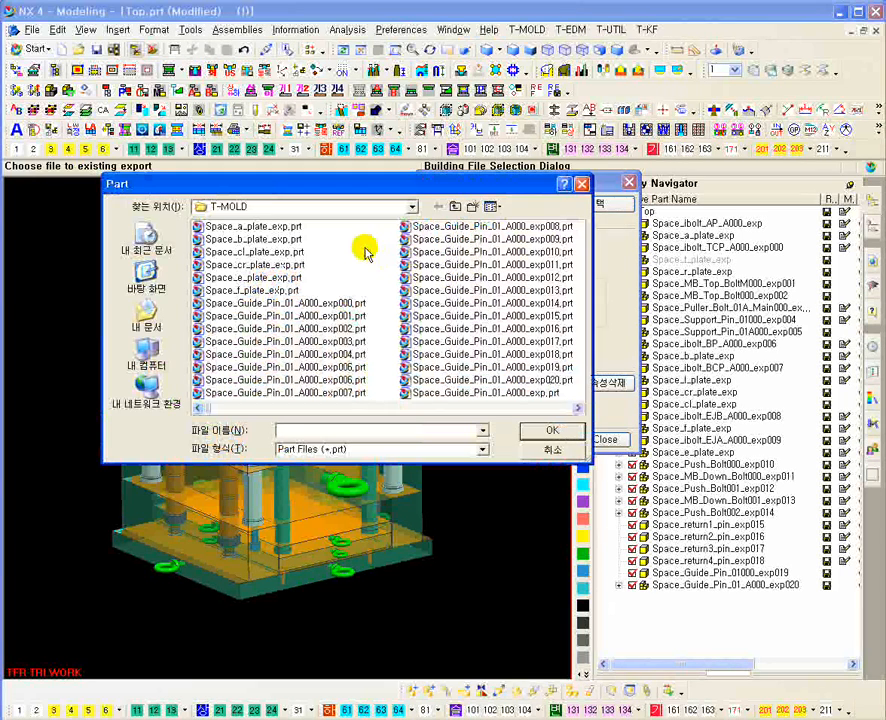
scroll(363, 252, "down", 12)
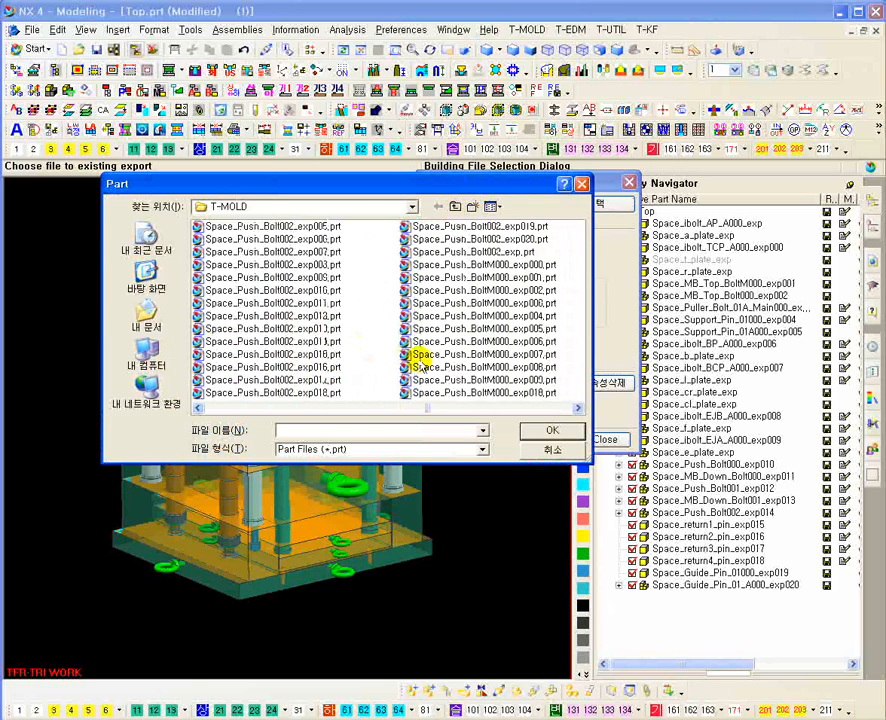
scroll(420, 358, "down", 3)
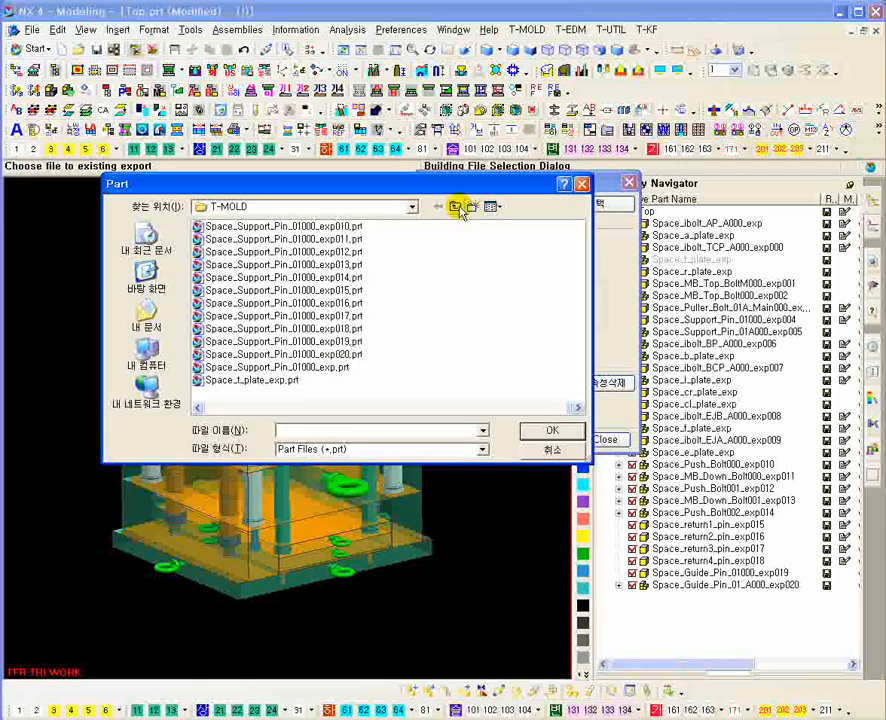
left_click(455, 206)
double_click(222, 227)
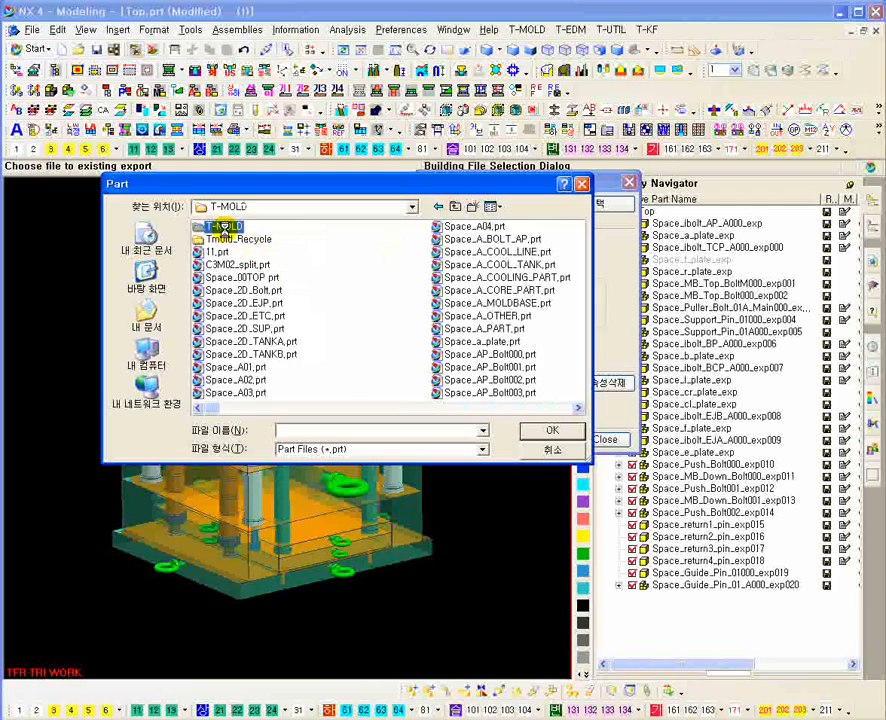
scroll(365, 292, "down", 3)
scroll(365, 292, "down", 10)
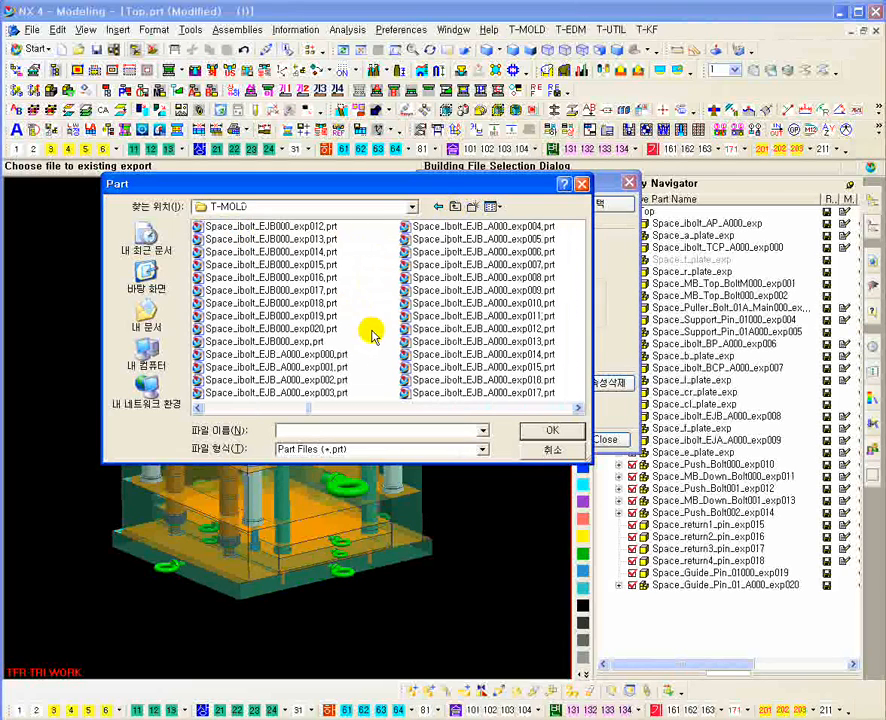
scroll(392, 357, "down", 8)
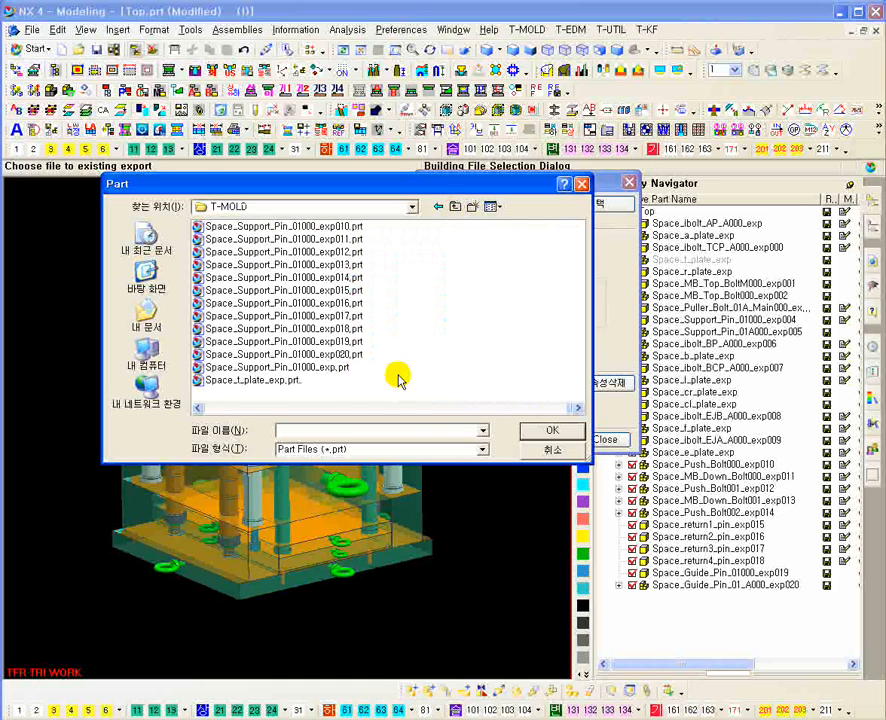
scroll(238, 268, "up", 15)
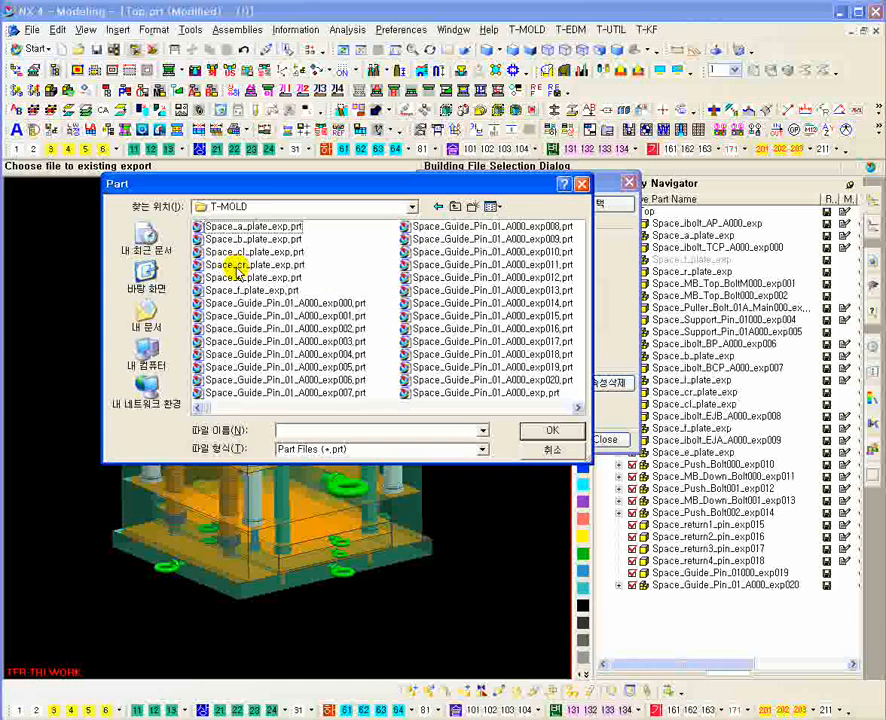
left_click(455, 207)
Import the plate's solid body from 11.prt into the Top assembly, keeping the original layer and removing parameters
left_click(218, 252)
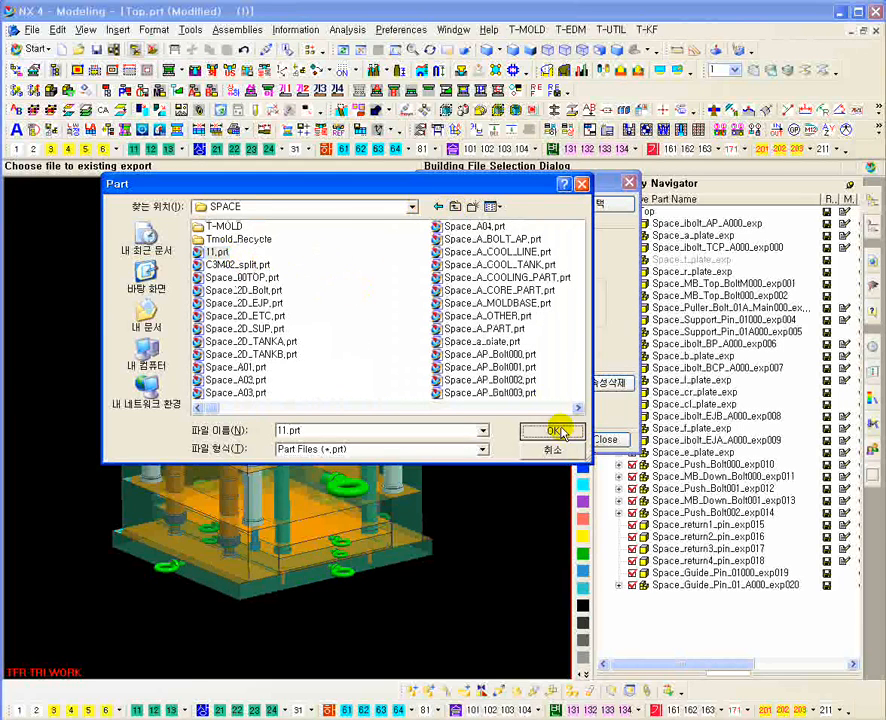
left_click(552, 431)
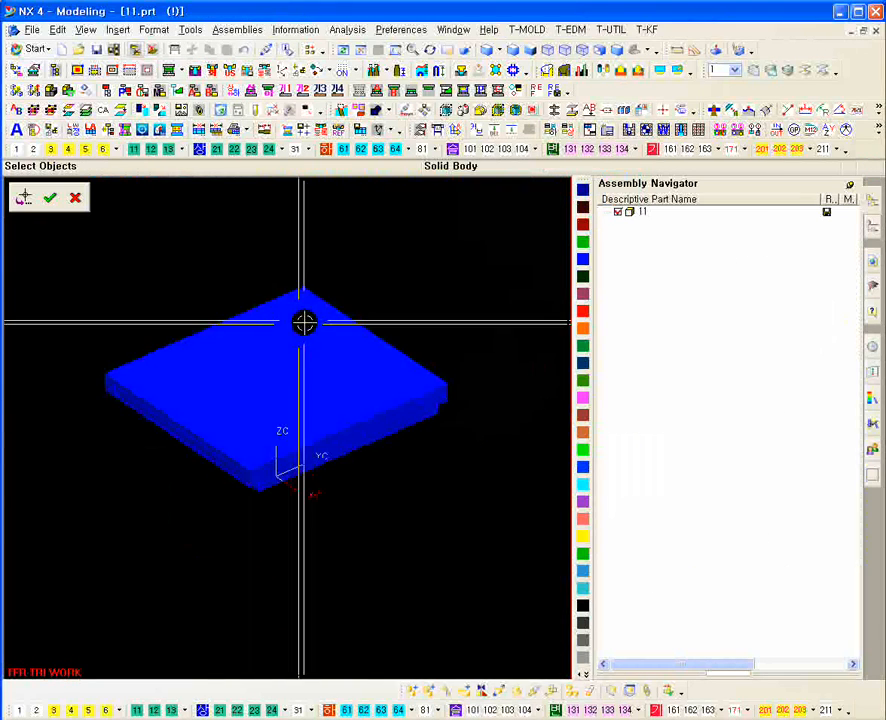
mouse_move(281, 295)
middle_mouse_down("ctrl")
mouse_move(276, 247)
mouse_move(277, 274)
middle_mouse_up("ctrl")
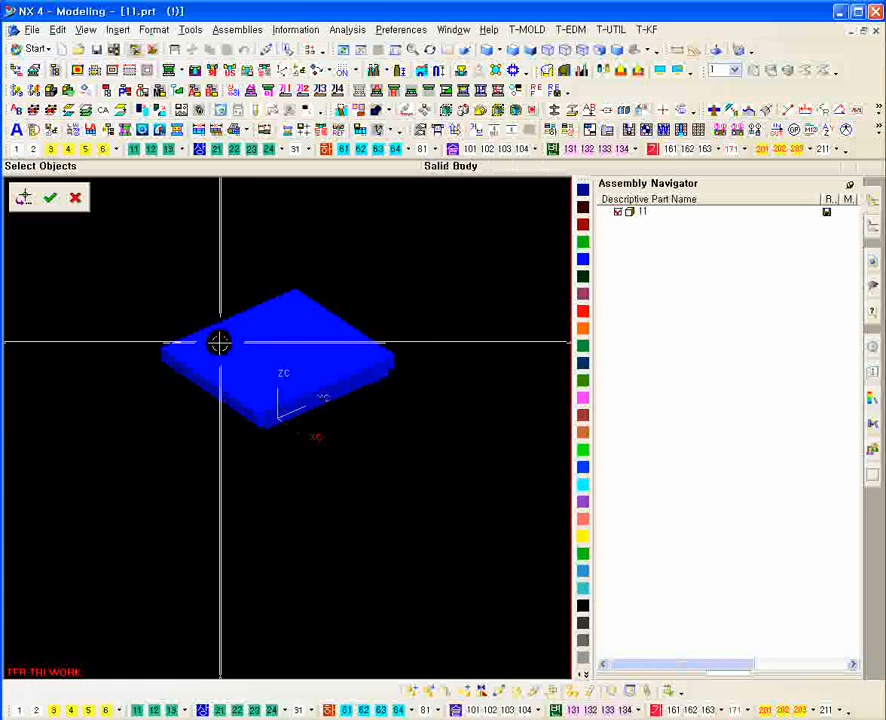
left_click(229, 339)
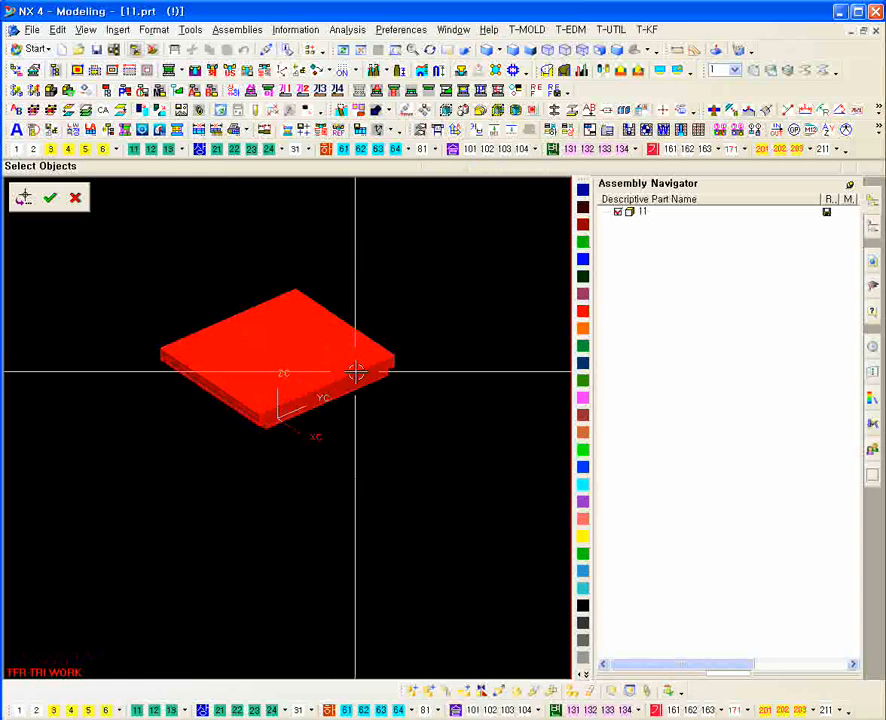
middle_click_drag(363, 438, 400, 400)
left_click(51, 200)
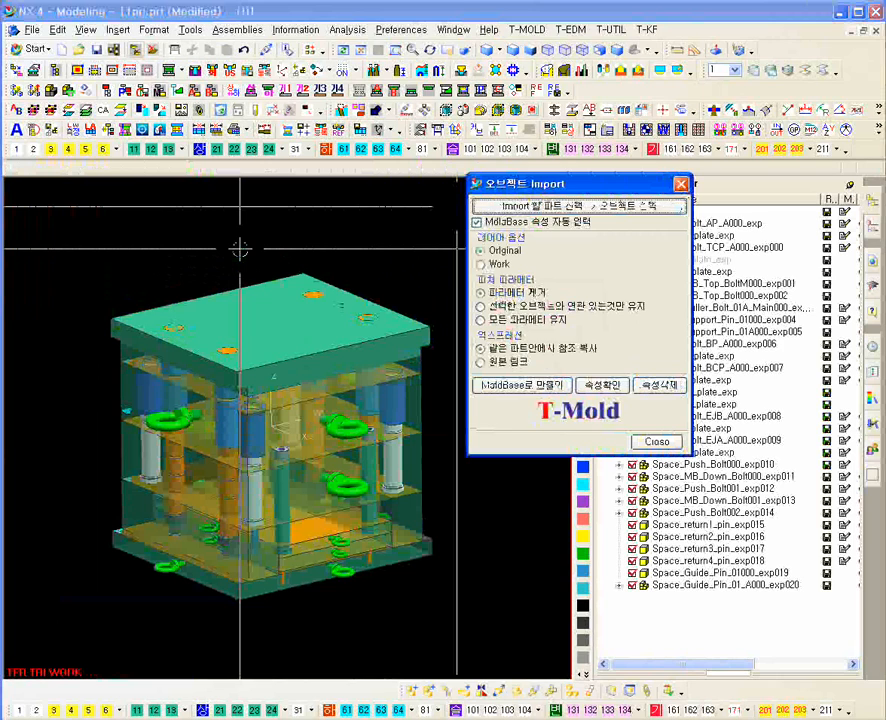
Examine the imported top plate on the mold base from several angles and review the object import options
middle_click_drag(240, 249, 363, 447)
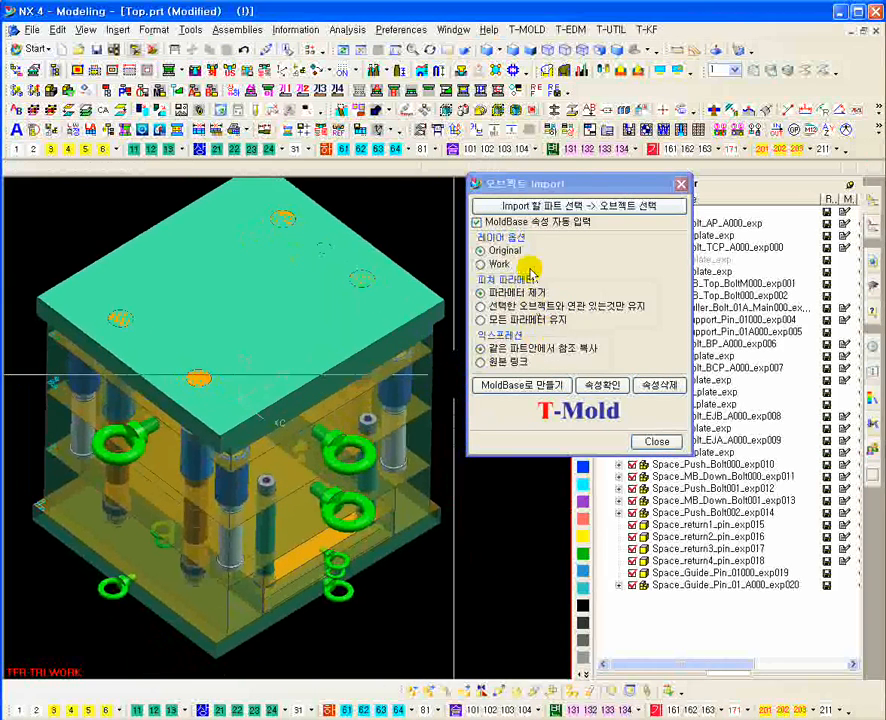
left_click_drag(513, 190, 507, 215)
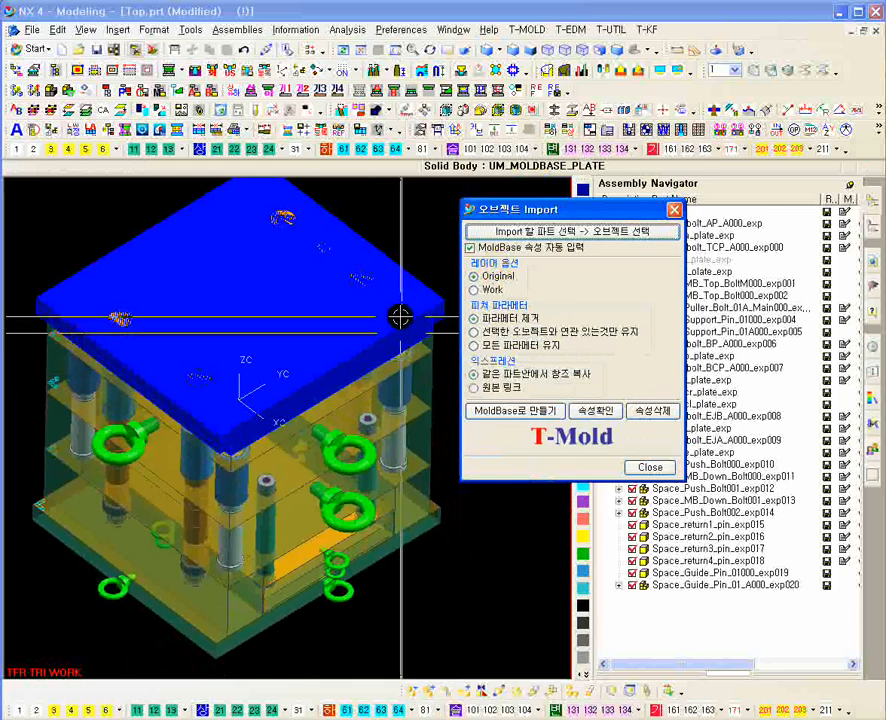
middle_click_drag(424, 317, 492, 289)
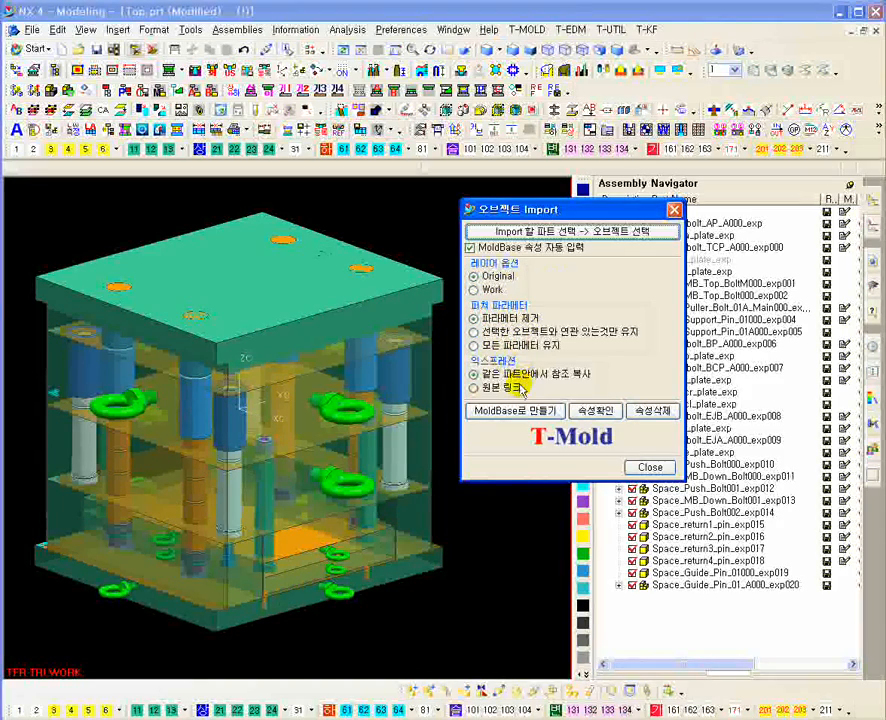
middle_click_drag(386, 300, 340, 285)
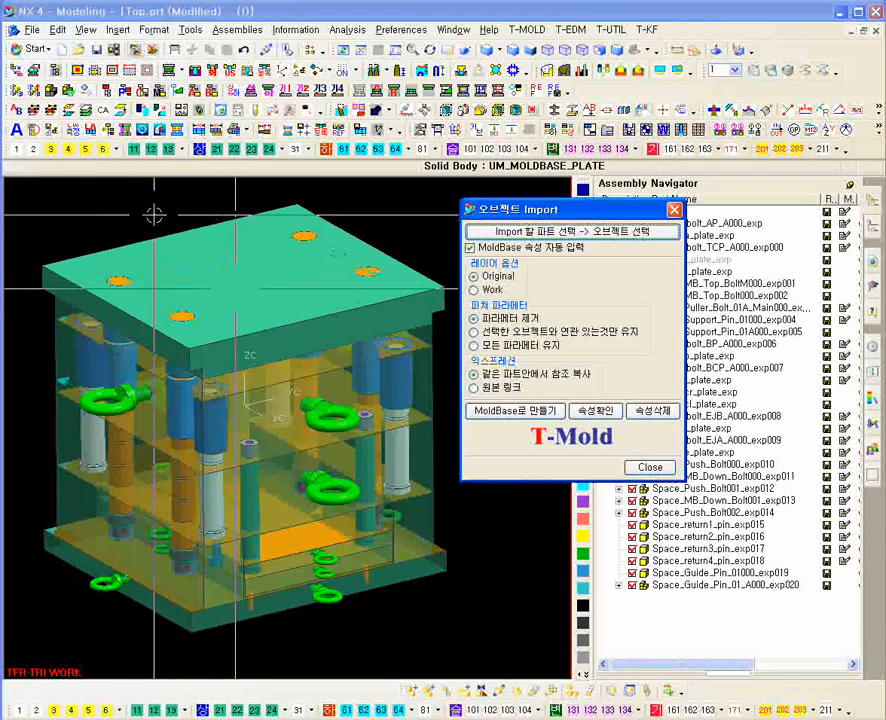
middle_click_drag(141, 215, 182, 259, "shift")
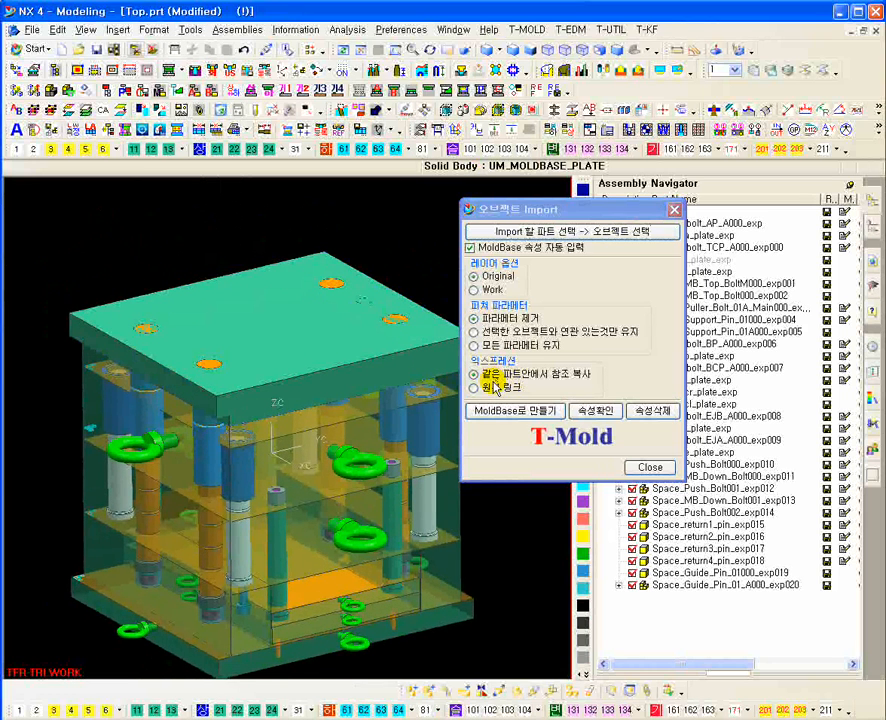
middle_click_drag(348, 519, 263, 423, "shift")
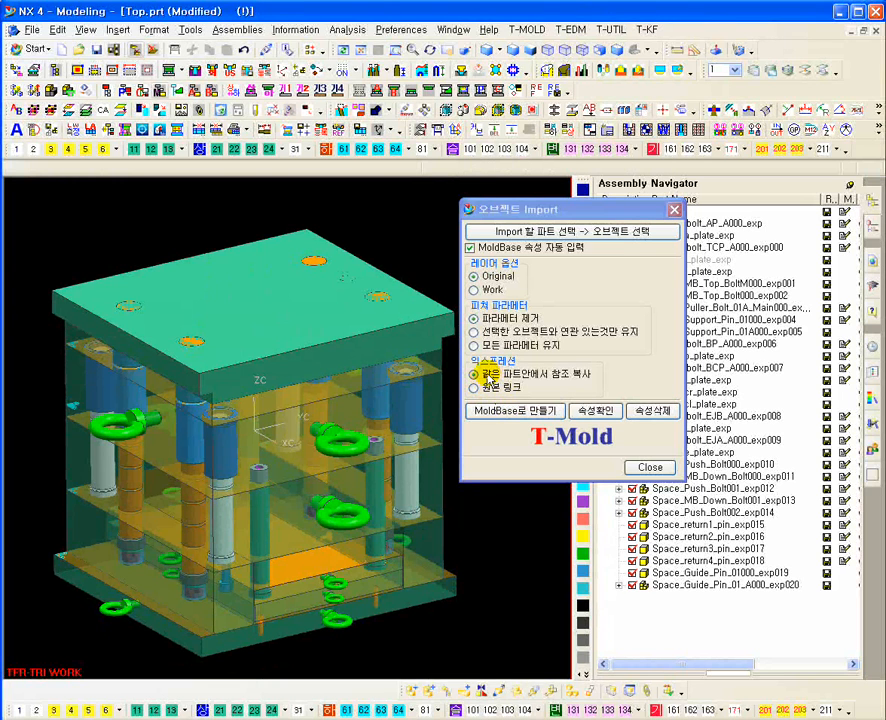
left_click(433, 318)
left_click(510, 410)
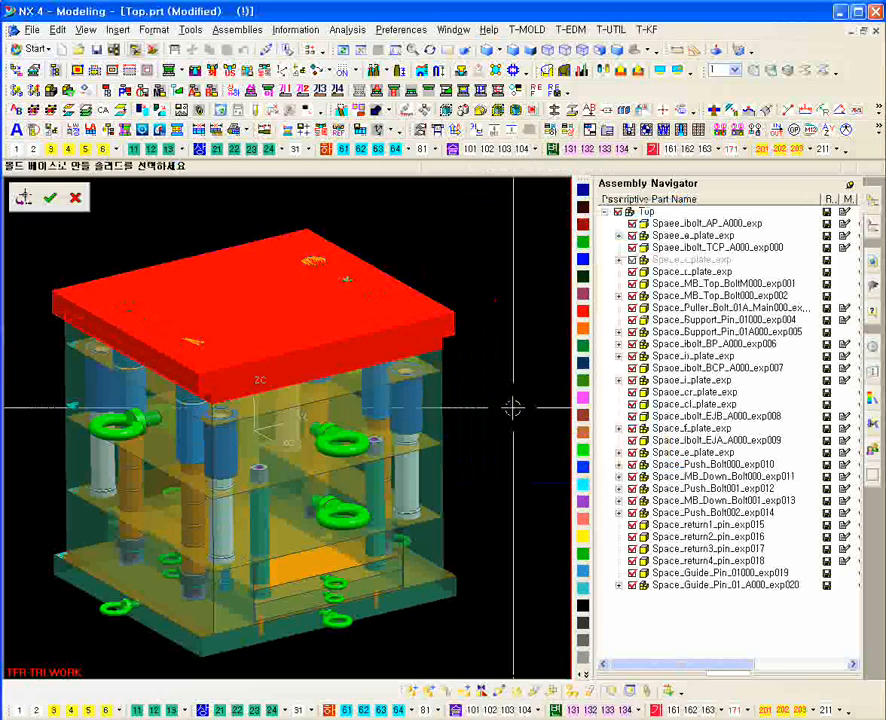
left_click(76, 200)
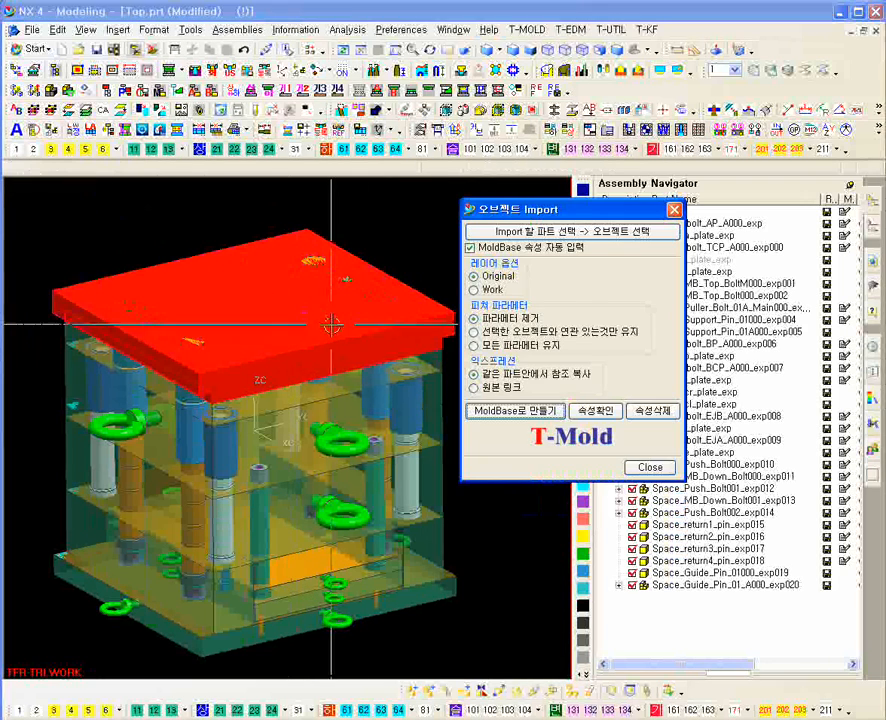
key("Escape")
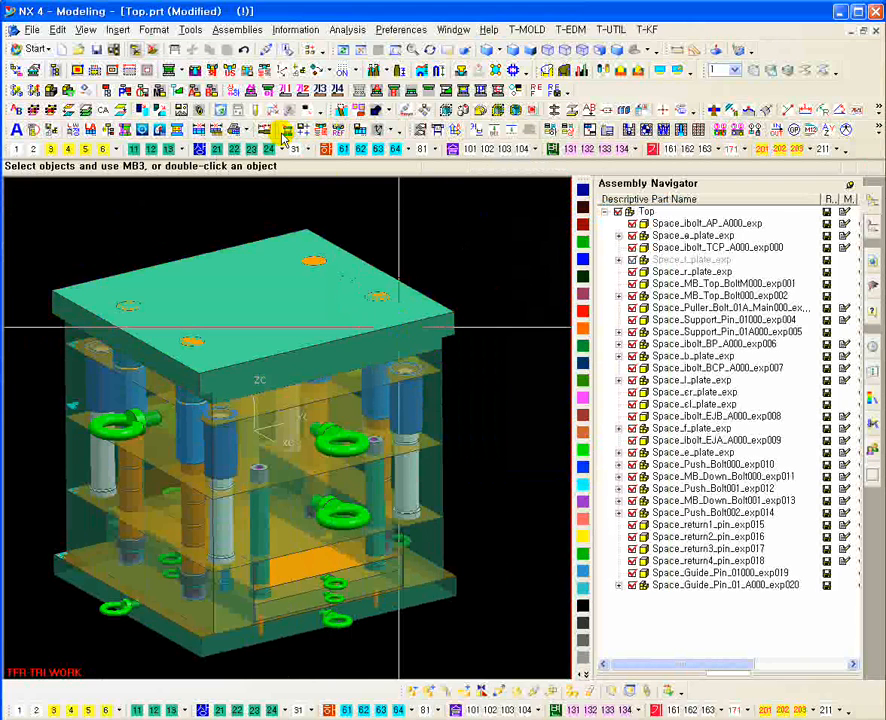
Convert the imported top plate solid into a mold base object with the T-Mold object import utility
left_click(284, 135)
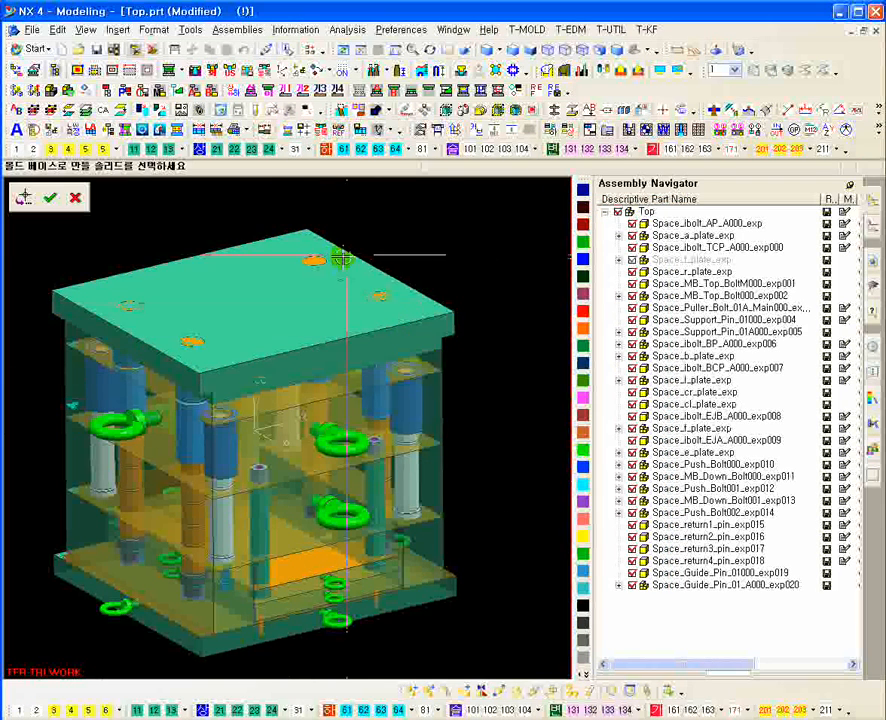
left_click(340, 253)
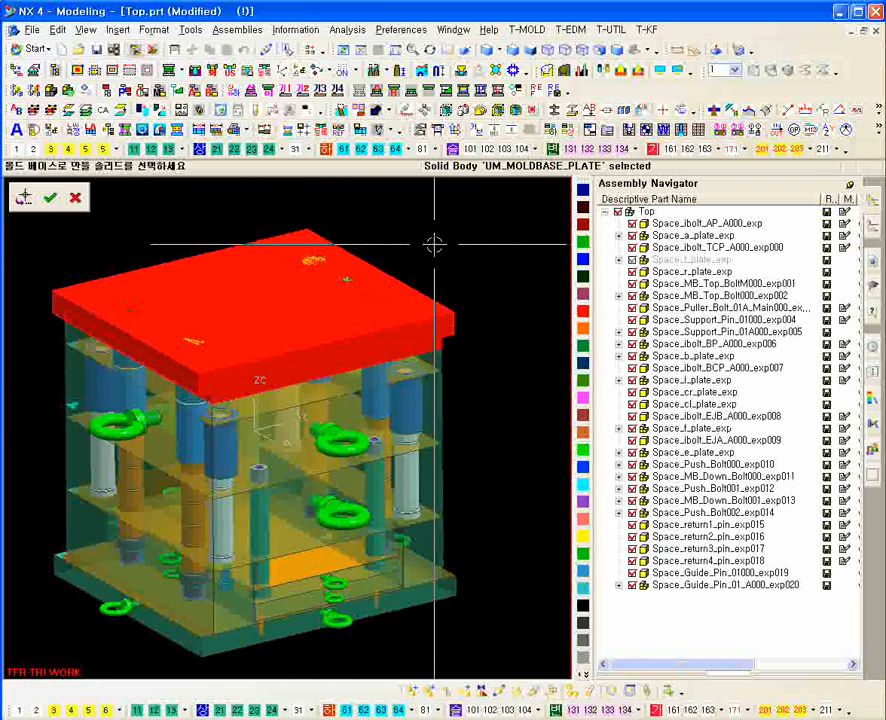
left_click(50, 197)
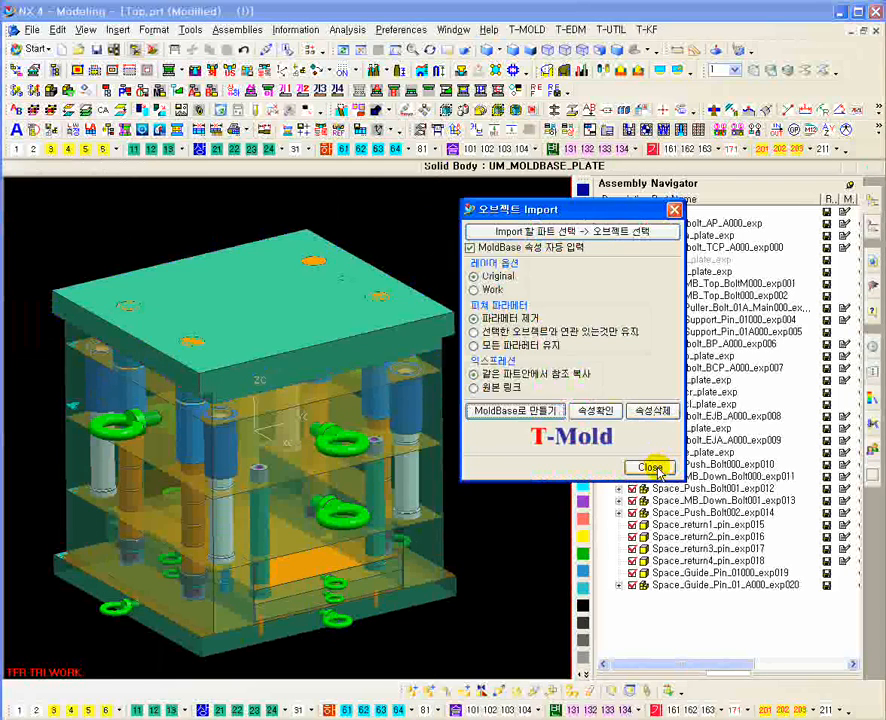
Check which objects in the assembly carry mold base attributes, and close the object import utility
left_click(596, 410)
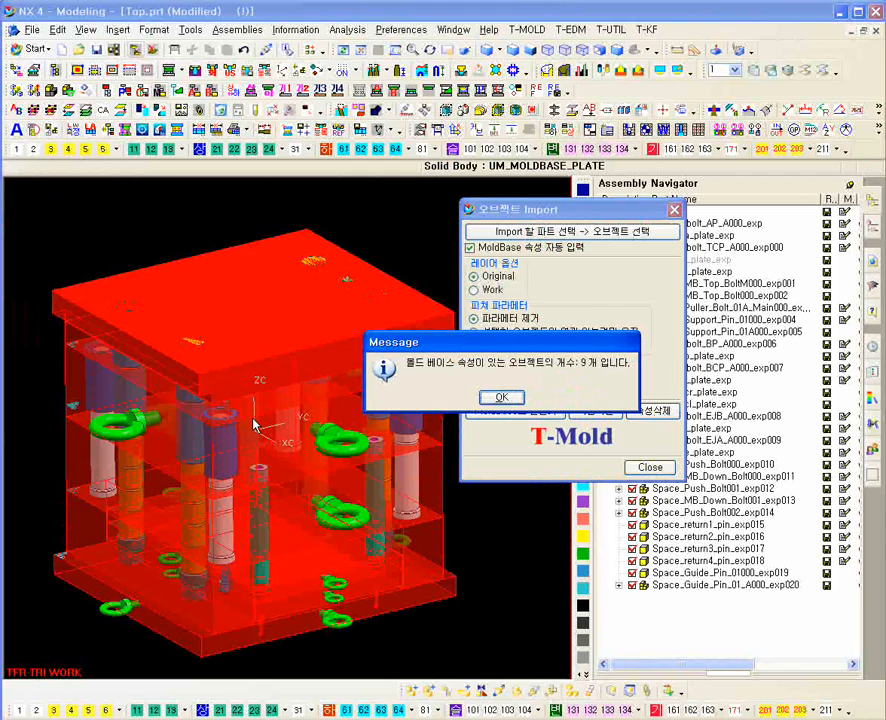
key("Return")
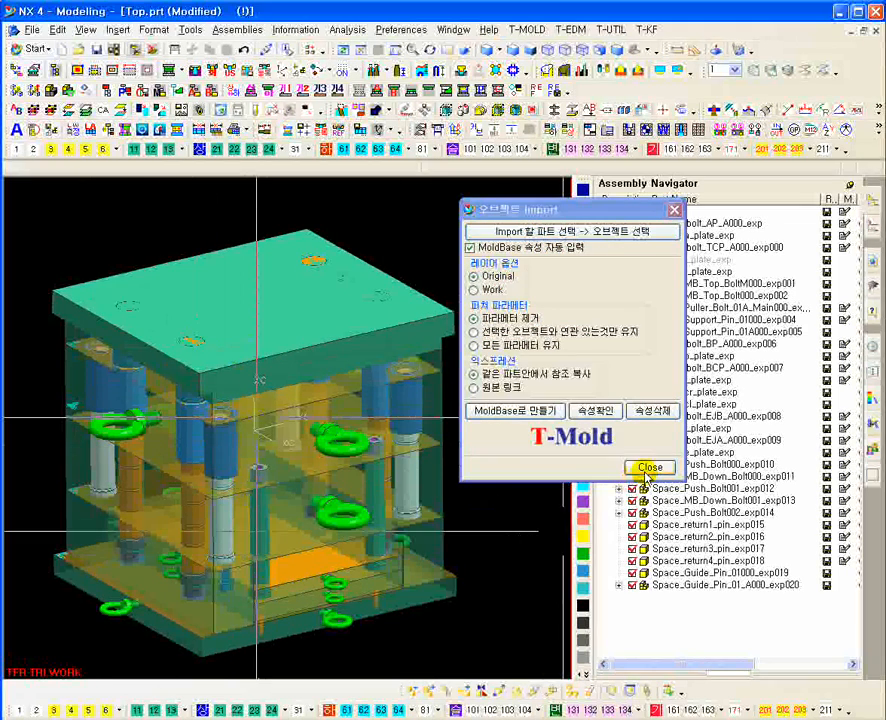
left_click(648, 468)
middle_click_drag(528, 462, 519, 445, "shift")
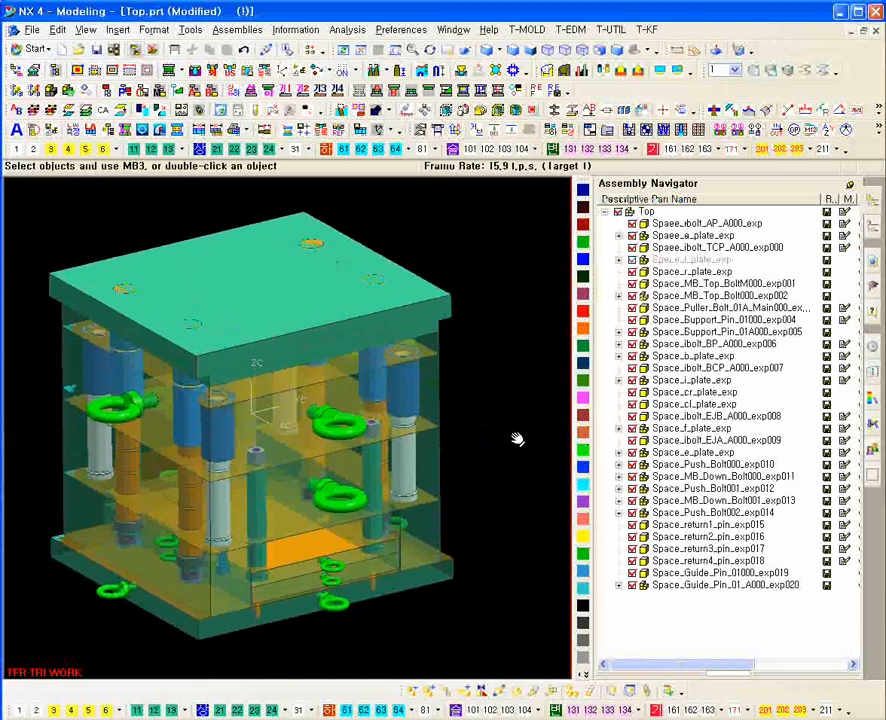
scroll(506, 440, "down", 3)
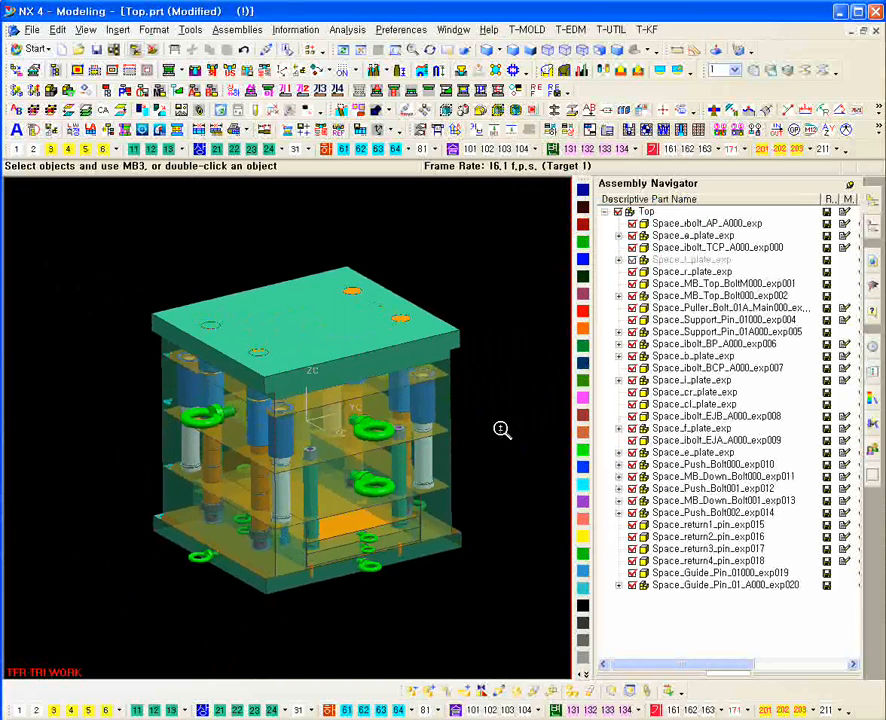